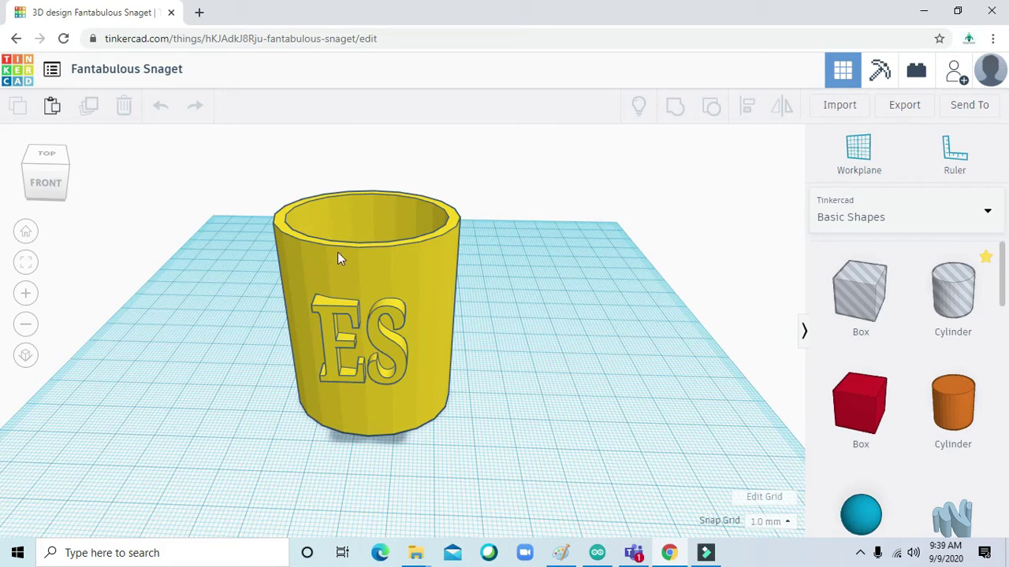
# Create a new 3D design and place a solid cylinder near the middle of the workplane
pyautogui.click(18, 73)
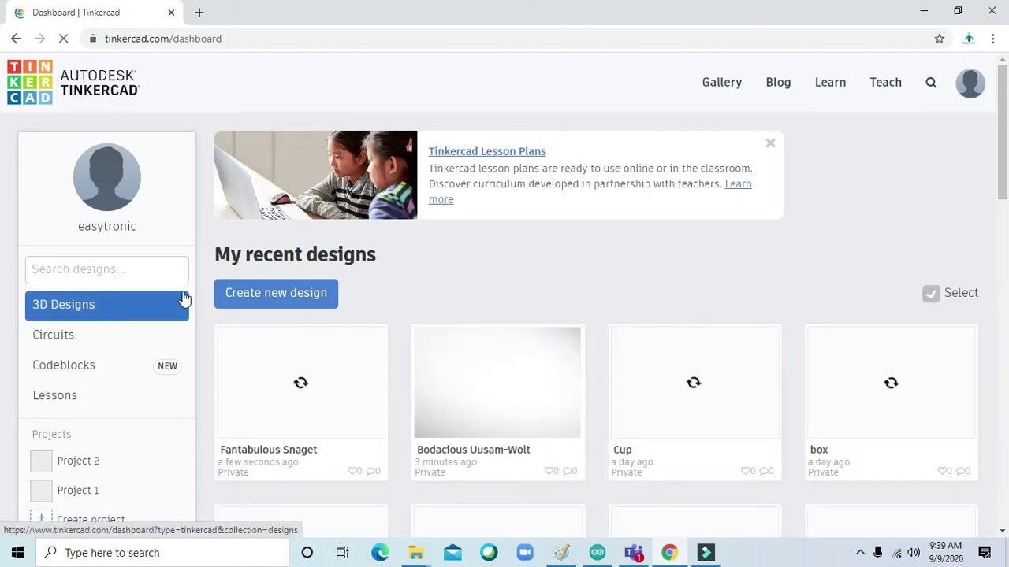
pyautogui.click(268, 302)
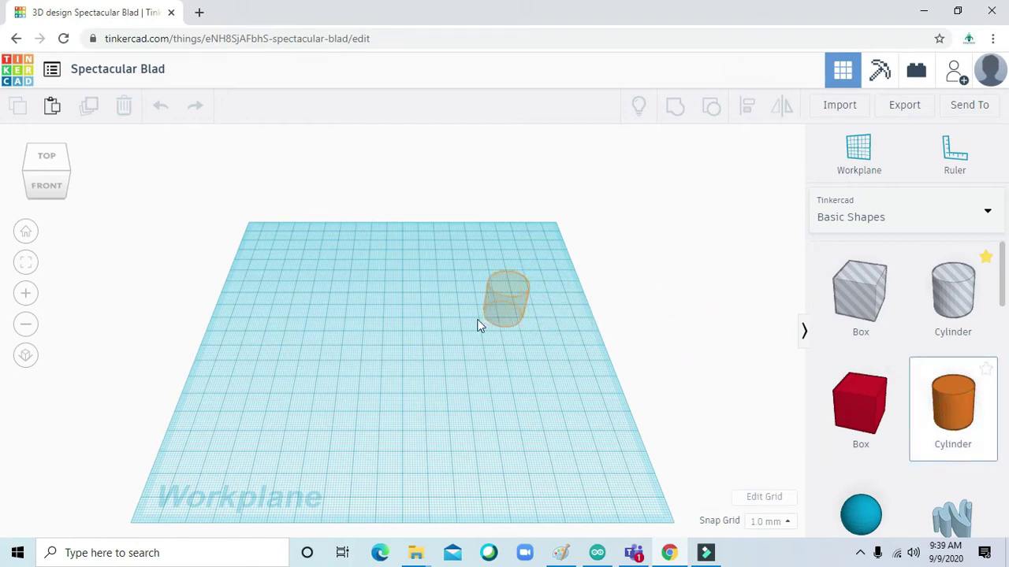
pyautogui.click(389, 349)
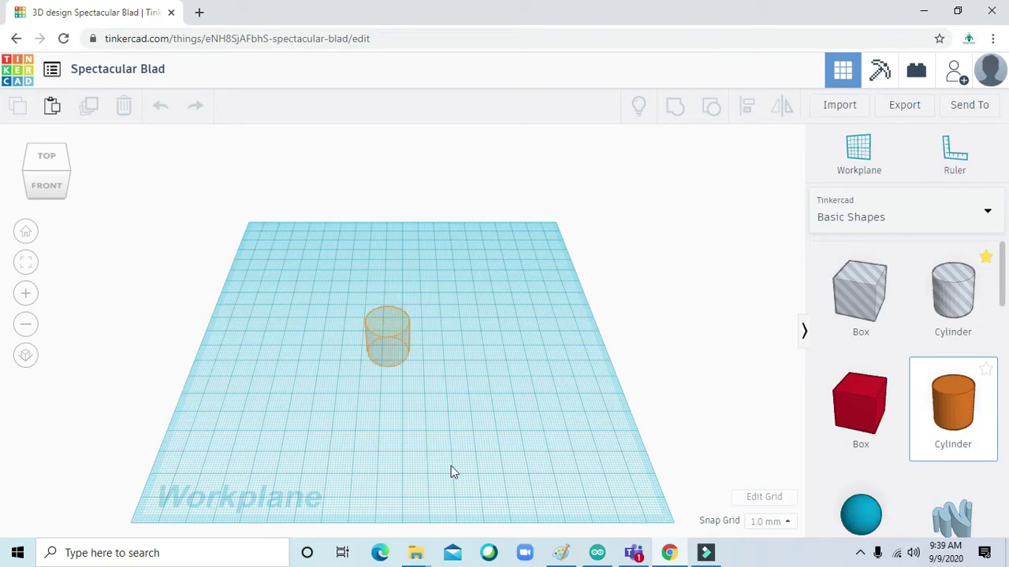
pyautogui.click(397, 373)
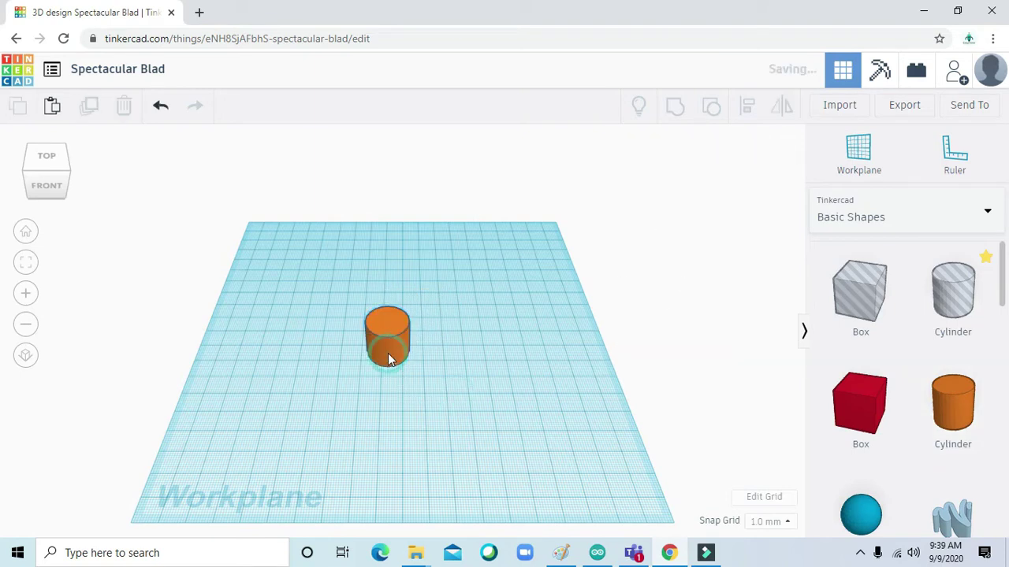
# Set the cylinder's base dimensions to 40 mm by 40 mm
pyautogui.click(387, 350)
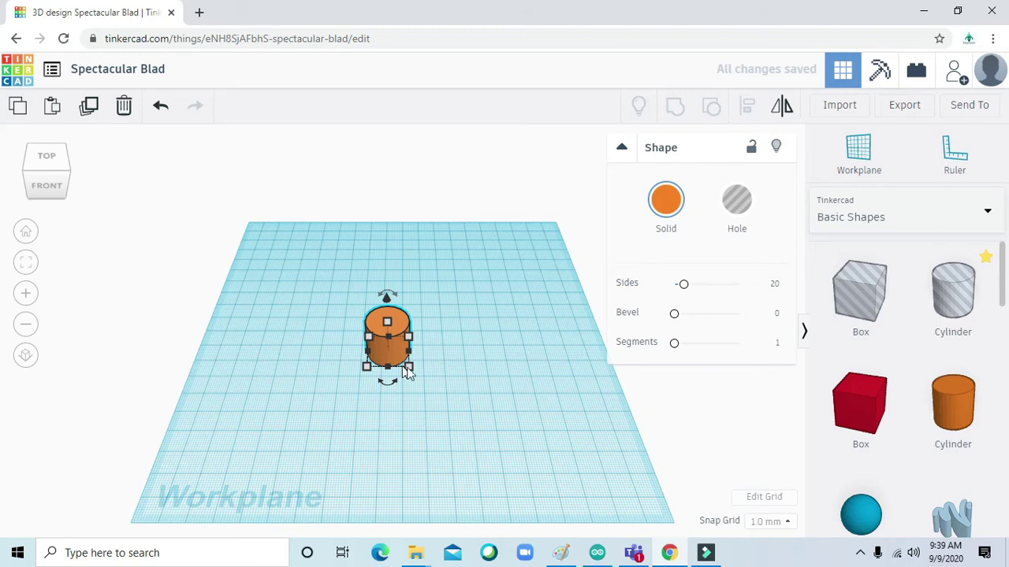
pyautogui.moveTo(410, 372)
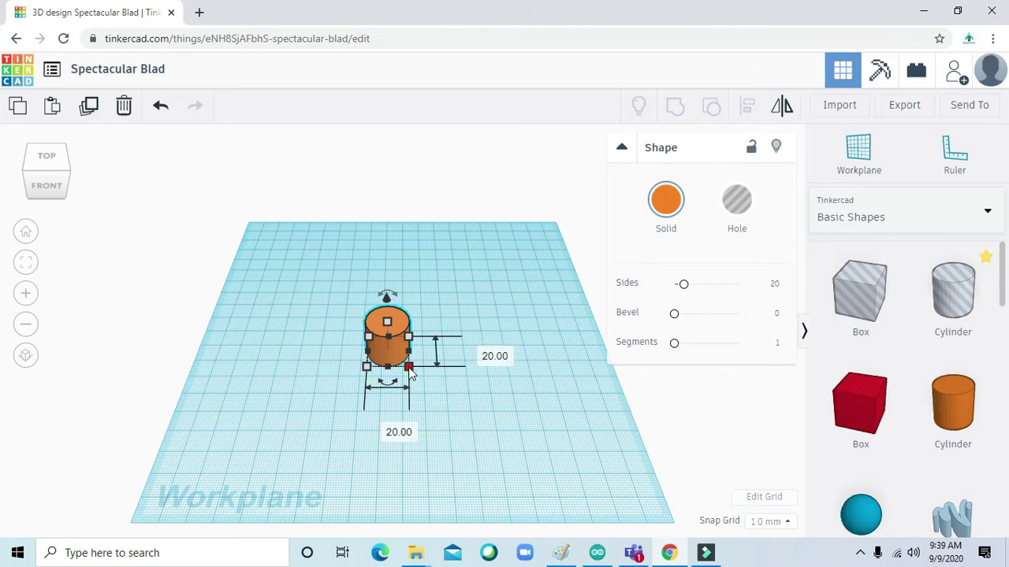
pyautogui.moveTo(415, 371); pyautogui.dragTo(432, 392)
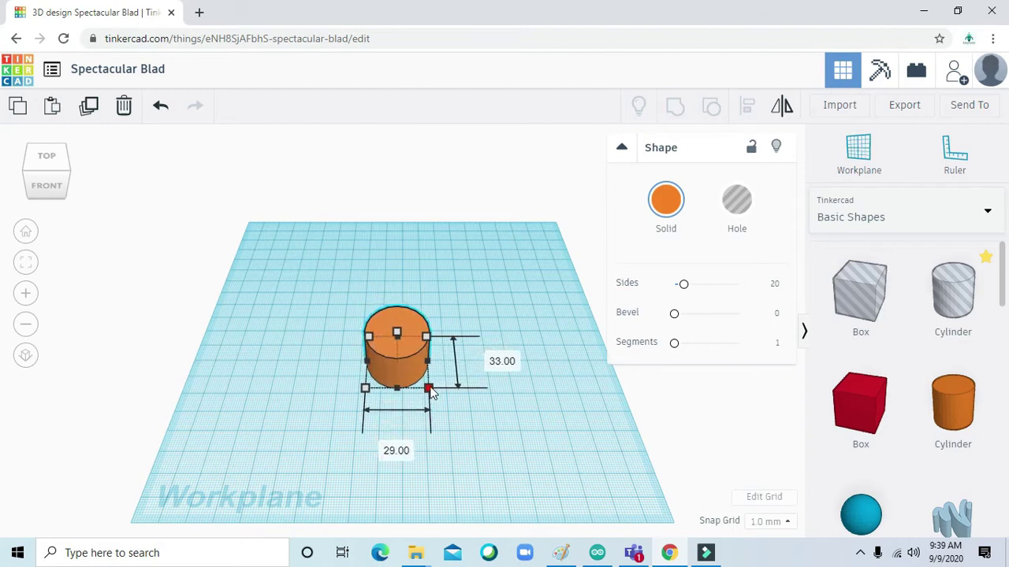
pyautogui.click(396, 450)
pyautogui.write('40')
pyautogui.click(501, 363)
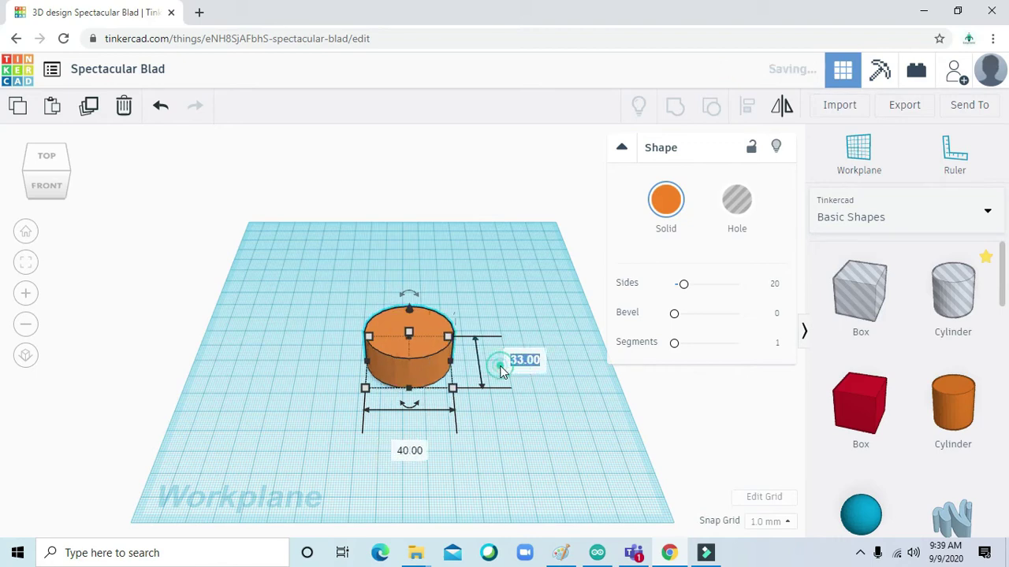
pyautogui.write('40')
pyautogui.press('Return')
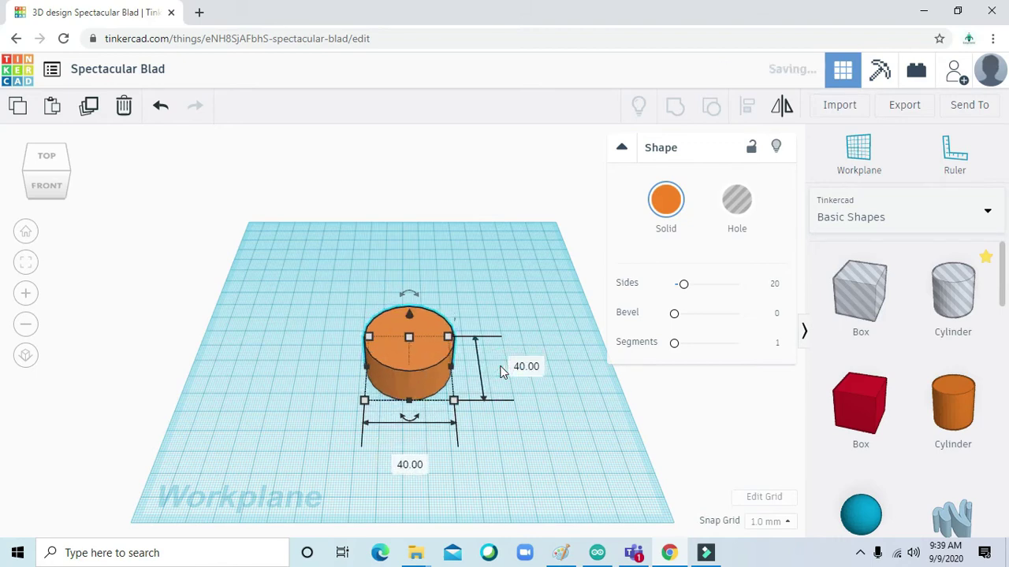
pyautogui.click(509, 465)
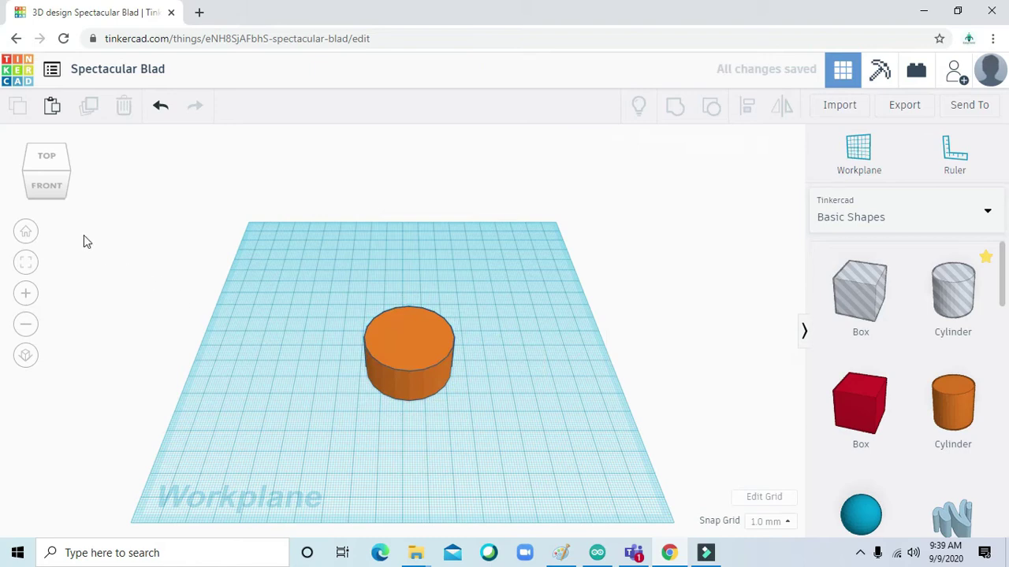
# Set the cylinder's height to 45 mm
pyautogui.click(51, 193)
pyautogui.click(52, 191)
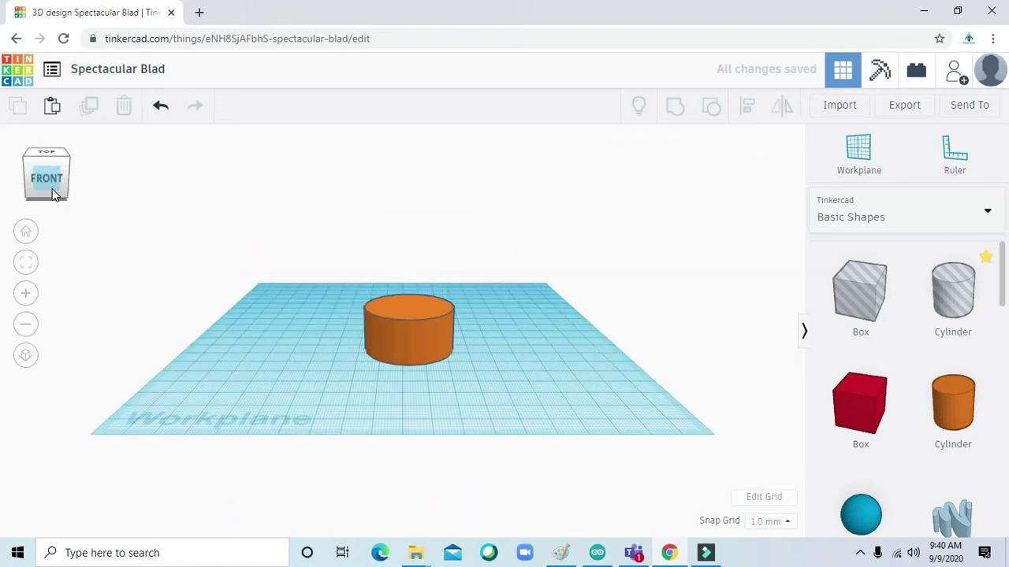
pyautogui.click(418, 341)
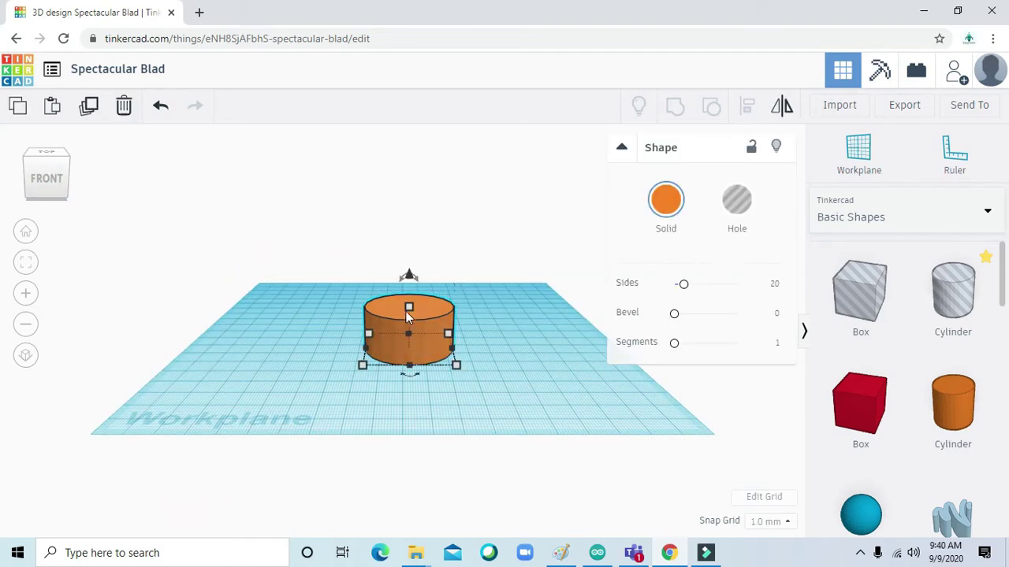
pyautogui.moveTo(409, 306); pyautogui.dragTo(407, 260)
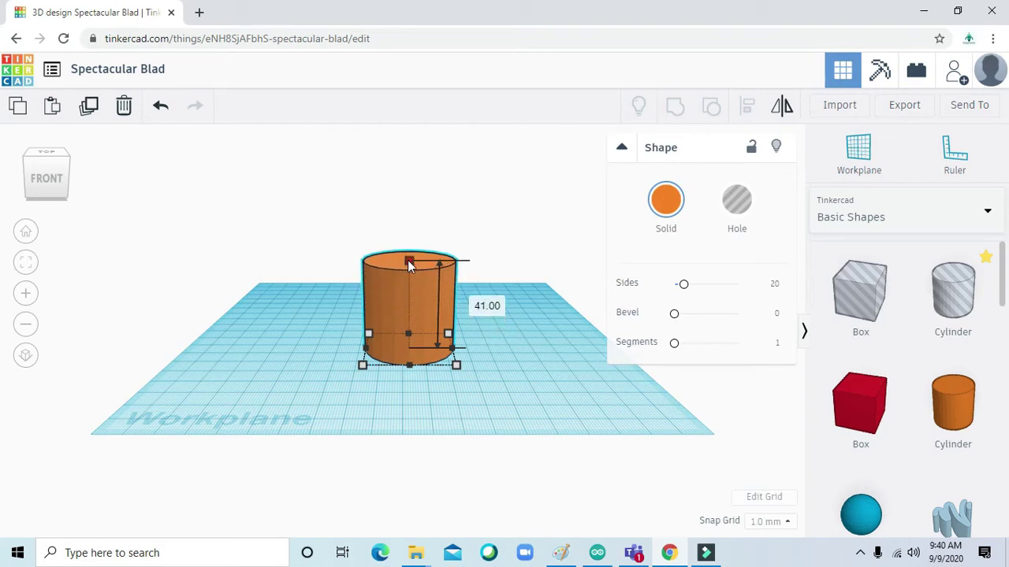
pyautogui.click(487, 306)
pyautogui.write('45')
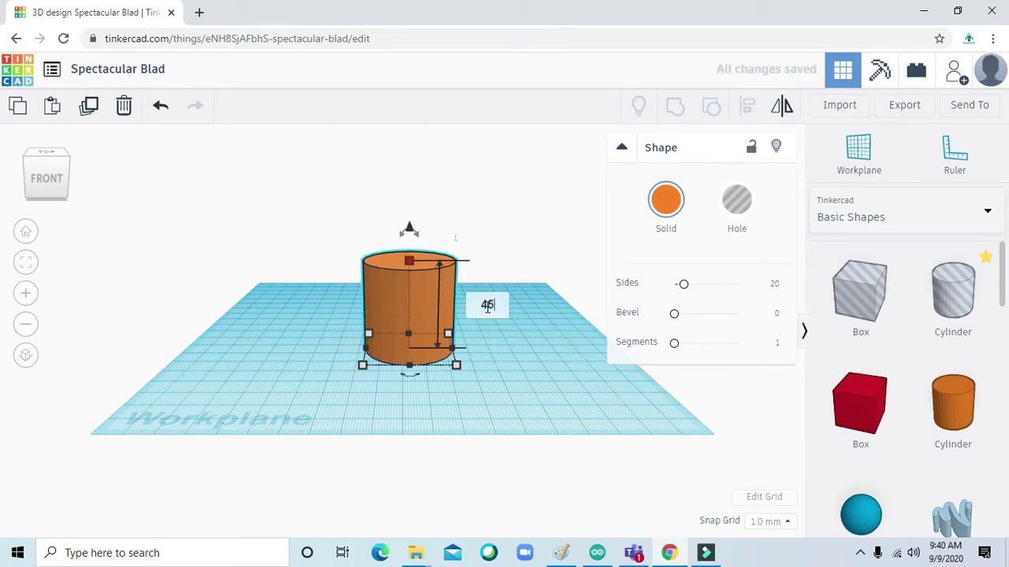
pyautogui.press('Return')
pyautogui.click(505, 377)
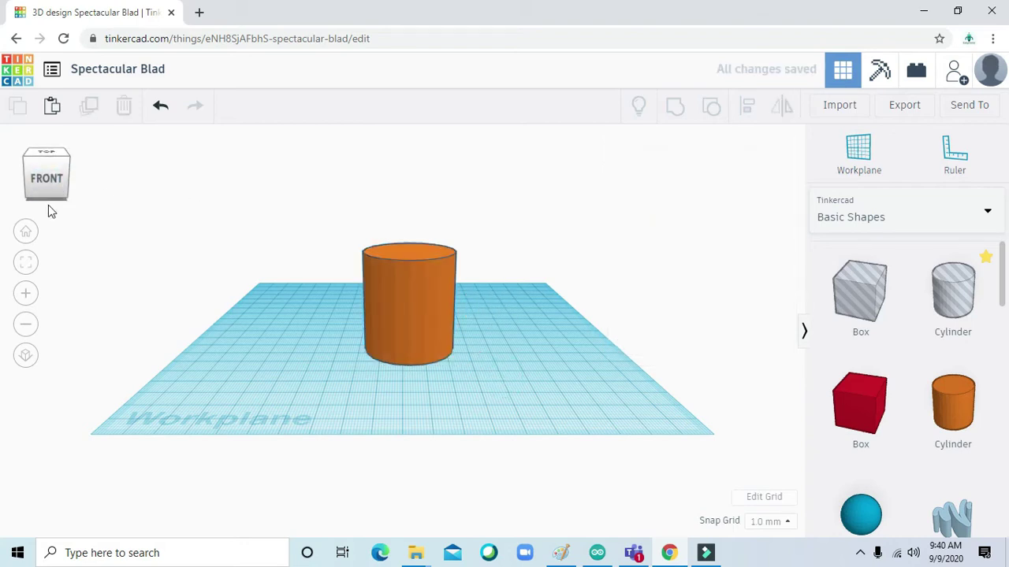
# Duplicate the cylinder in place and raise the copy so that its upper part stands clear above the original
pyautogui.moveTo(54, 185); pyautogui.dragTo(272, 321)
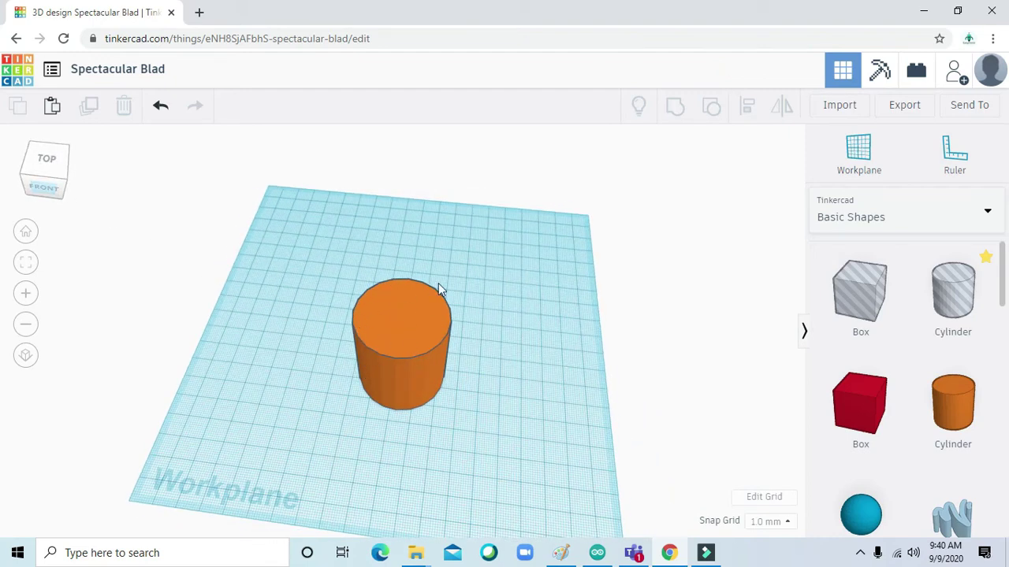
pyautogui.click(35, 175)
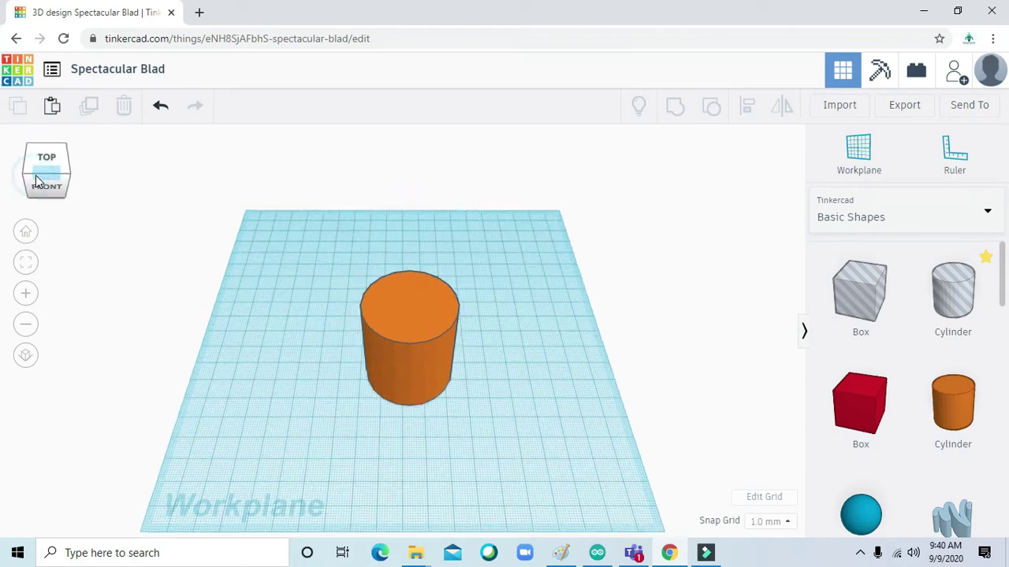
pyautogui.click(414, 370)
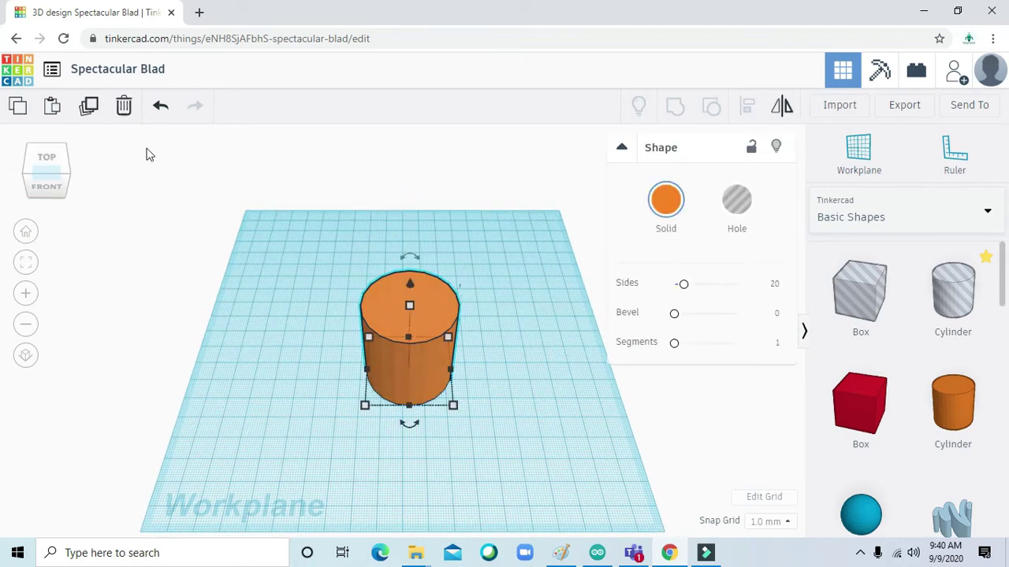
pyautogui.click(90, 109)
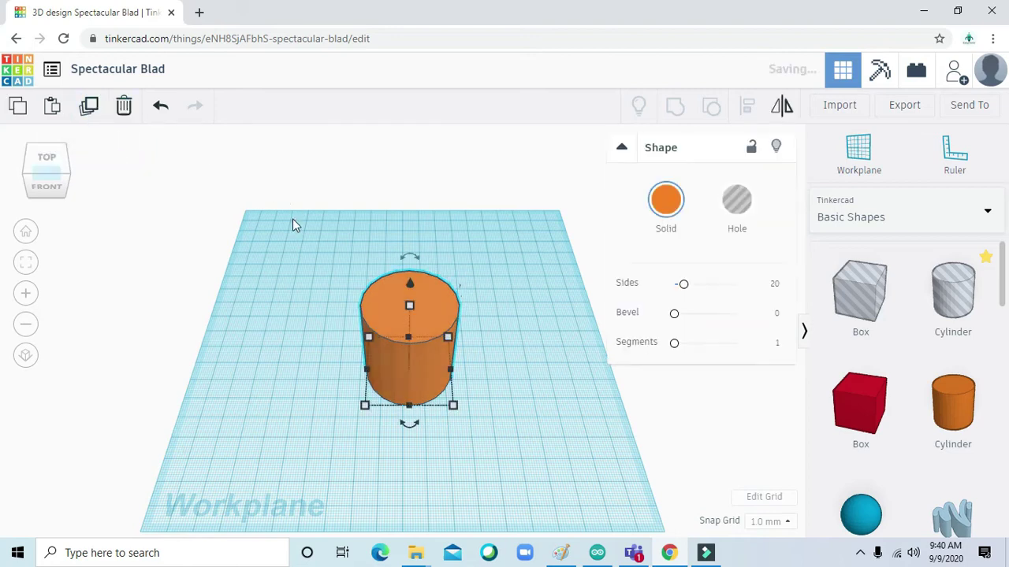
pyautogui.click(59, 186)
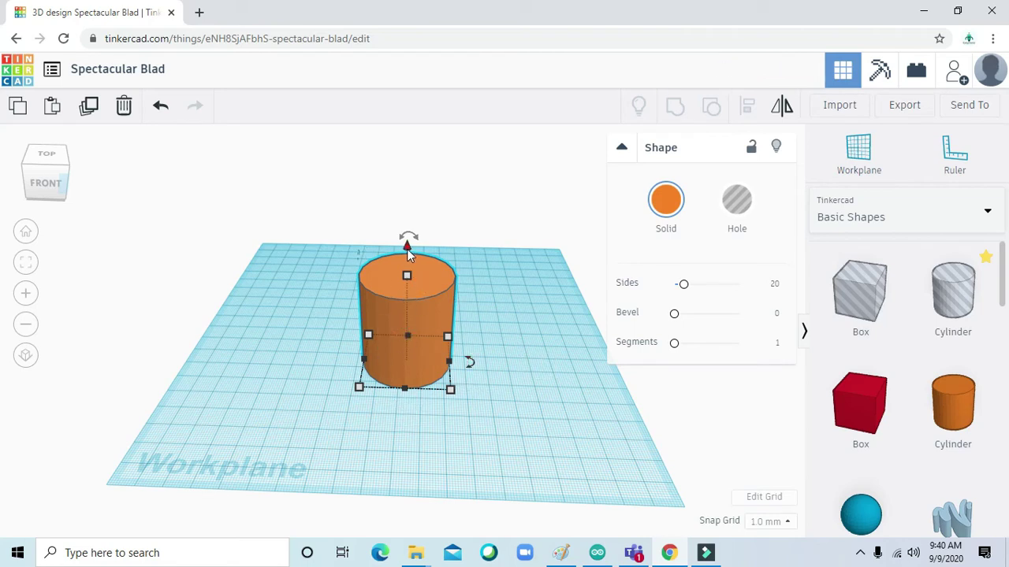
pyautogui.moveTo(406, 246); pyautogui.dragTo(406, 241)
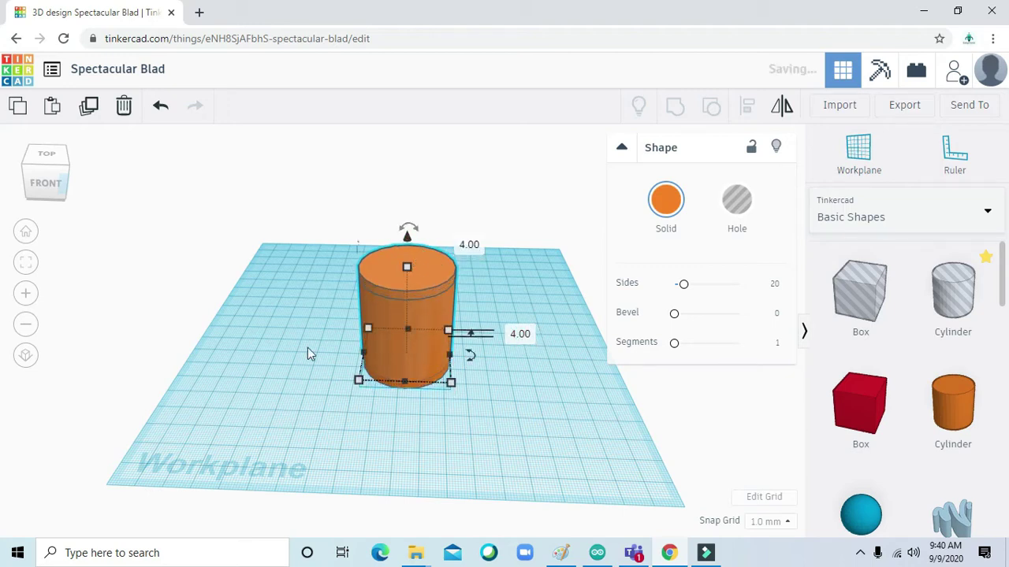
pyautogui.click(60, 176)
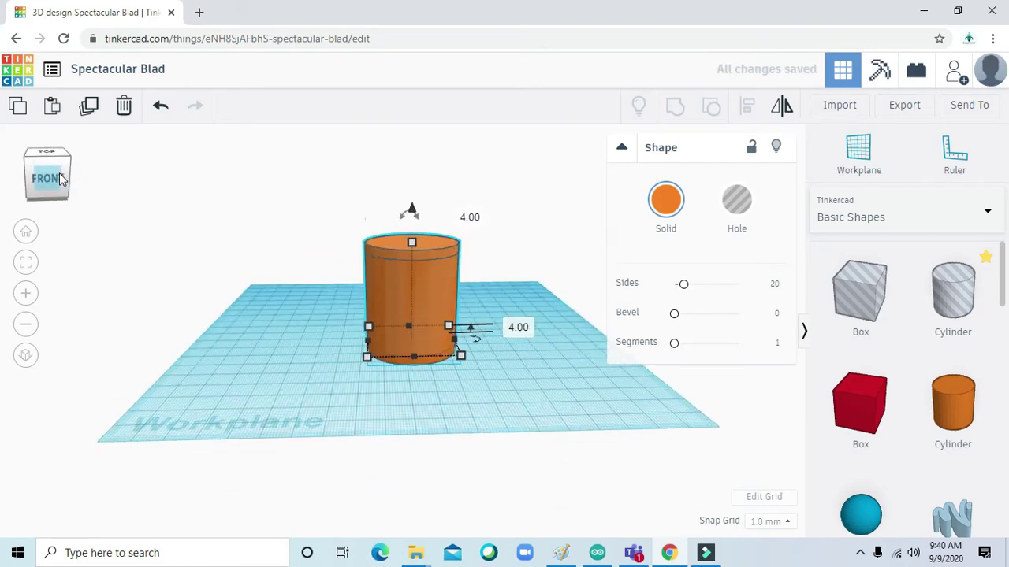
pyautogui.moveTo(411, 210); pyautogui.dragTo(414, 178)
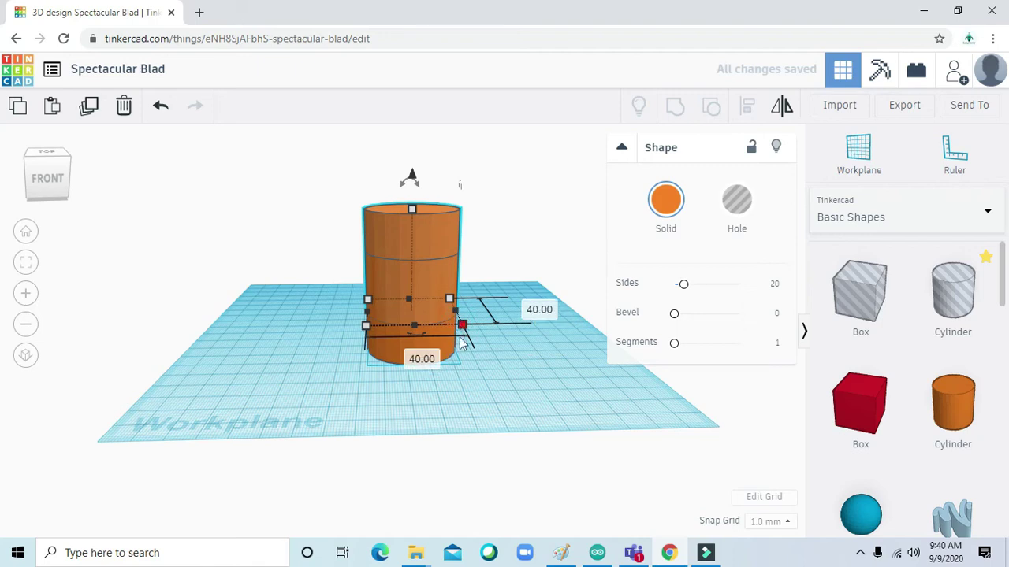
# Set the raised copy's base dimensions to 30 mm by 30 mm
pyautogui.click(425, 364)
pyautogui.write('30')
pyautogui.click(544, 314)
pyautogui.write('3')
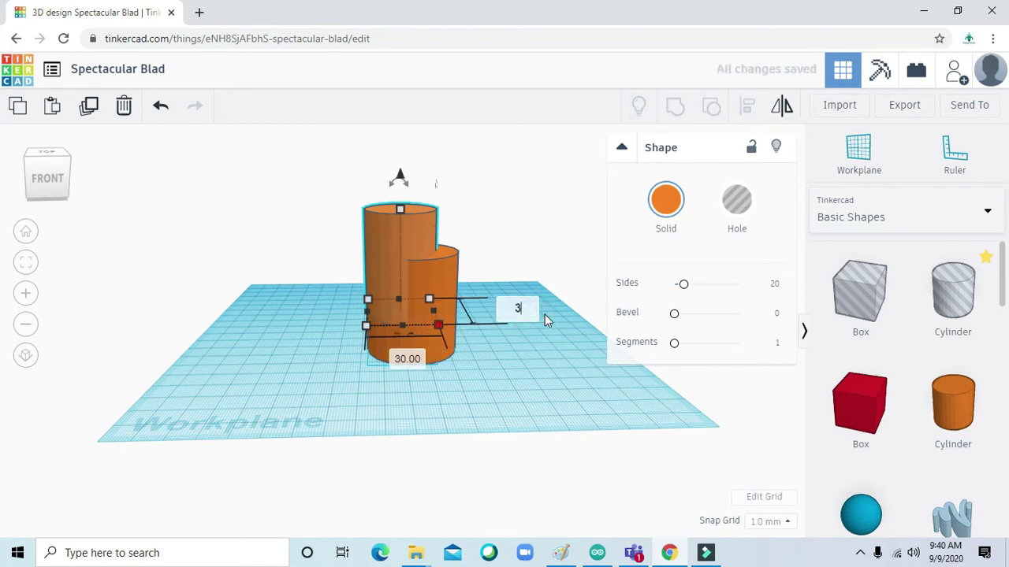
pyautogui.press('Return')
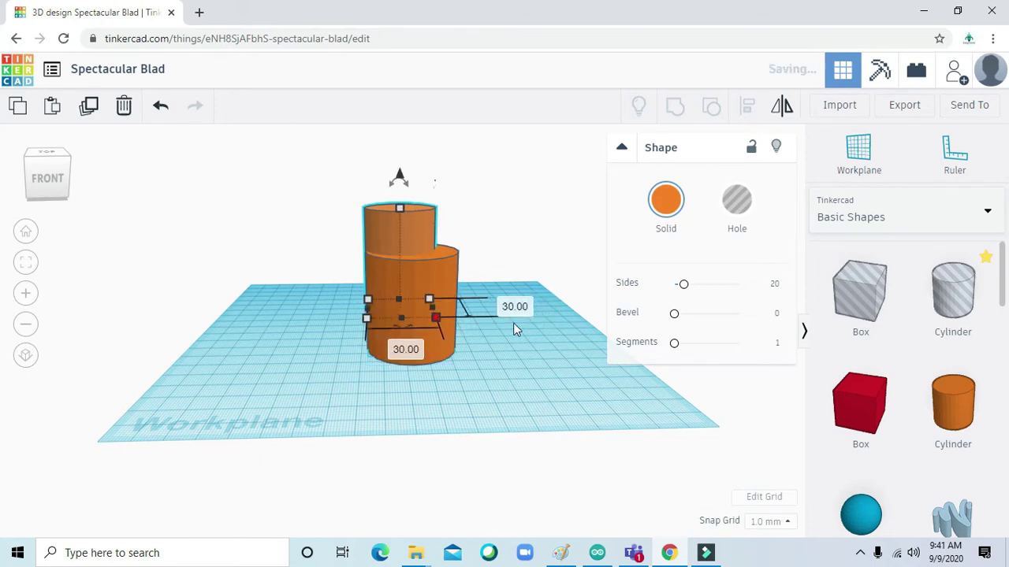
# Move the smaller raised cylinder roughly over the centre of the larger one
pyautogui.click(432, 353)
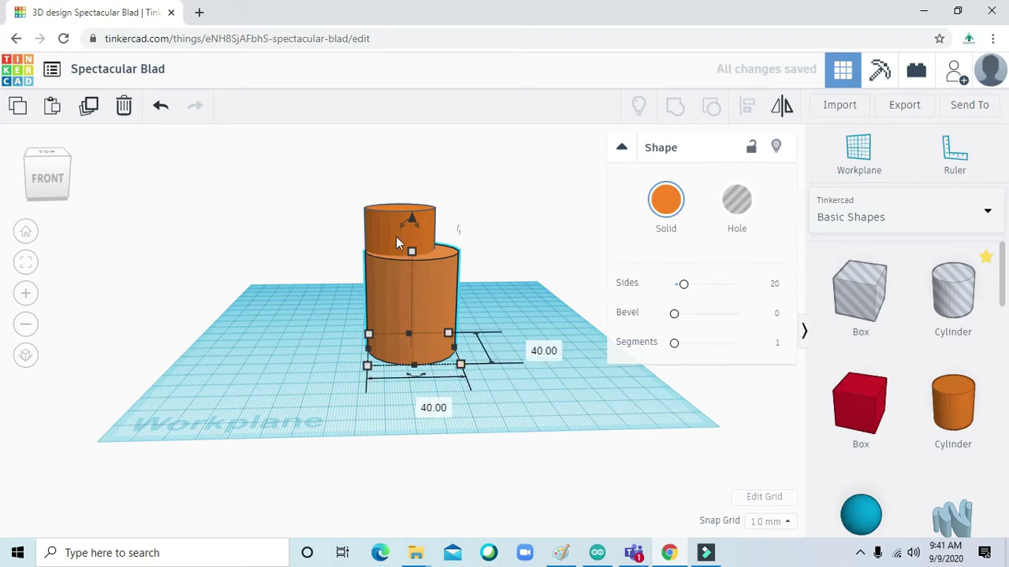
pyautogui.moveTo(408, 220); pyautogui.dragTo(443, 237)
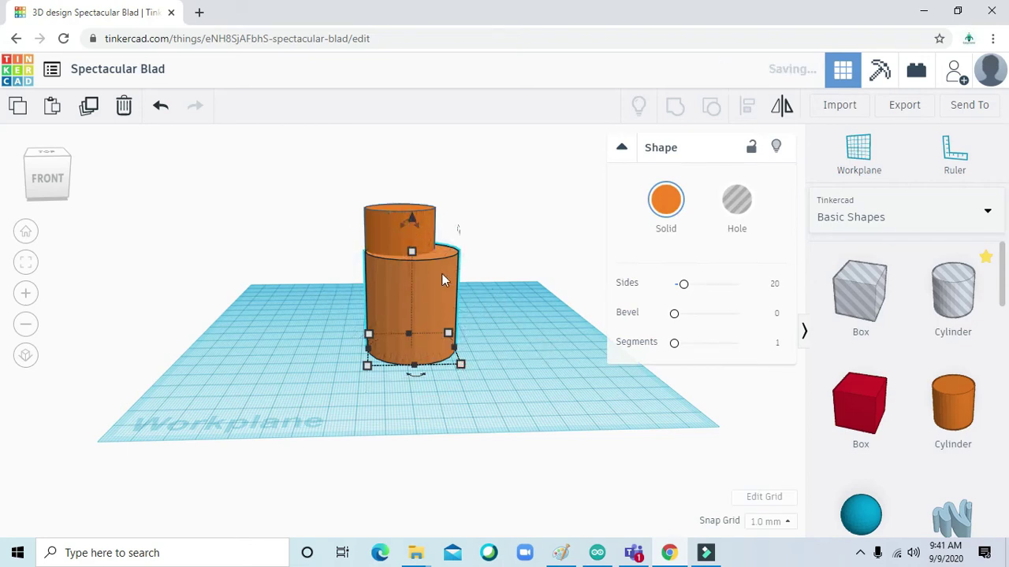
pyautogui.click(54, 183)
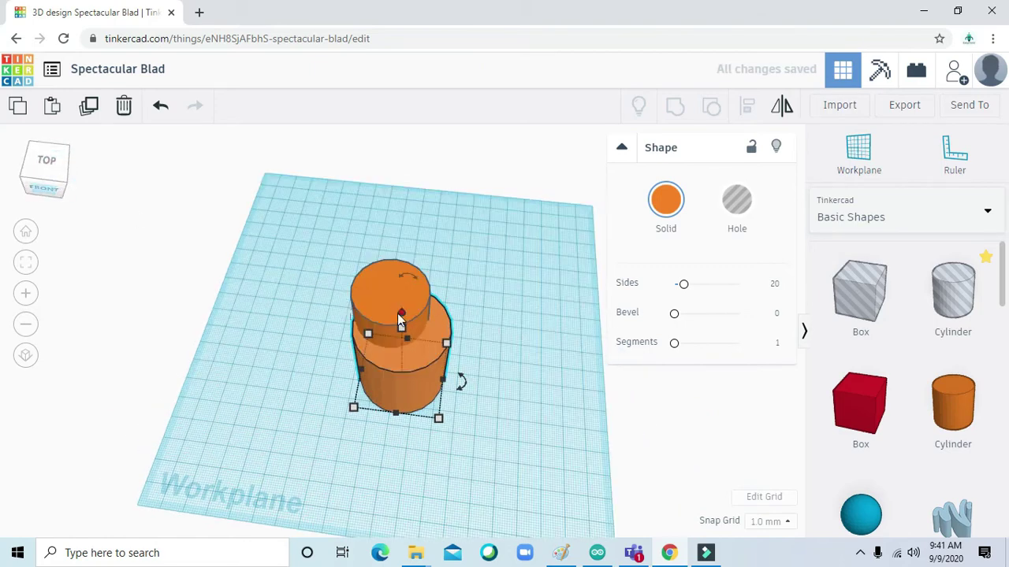
pyautogui.moveTo(384, 305); pyautogui.dragTo(416, 314)
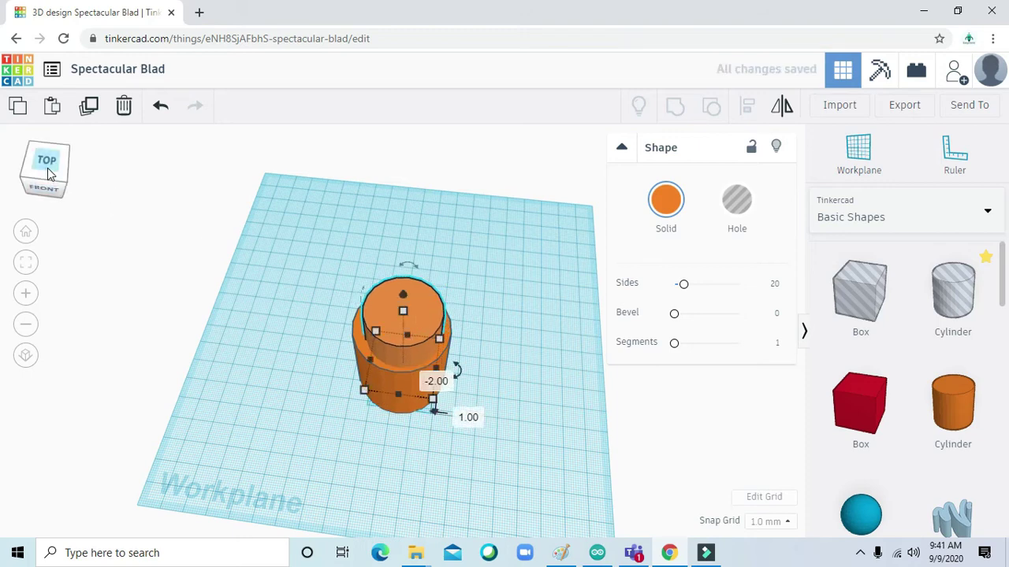
# Select both cylinders and align their centres along the workplane's width and depth
pyautogui.click(49, 171)
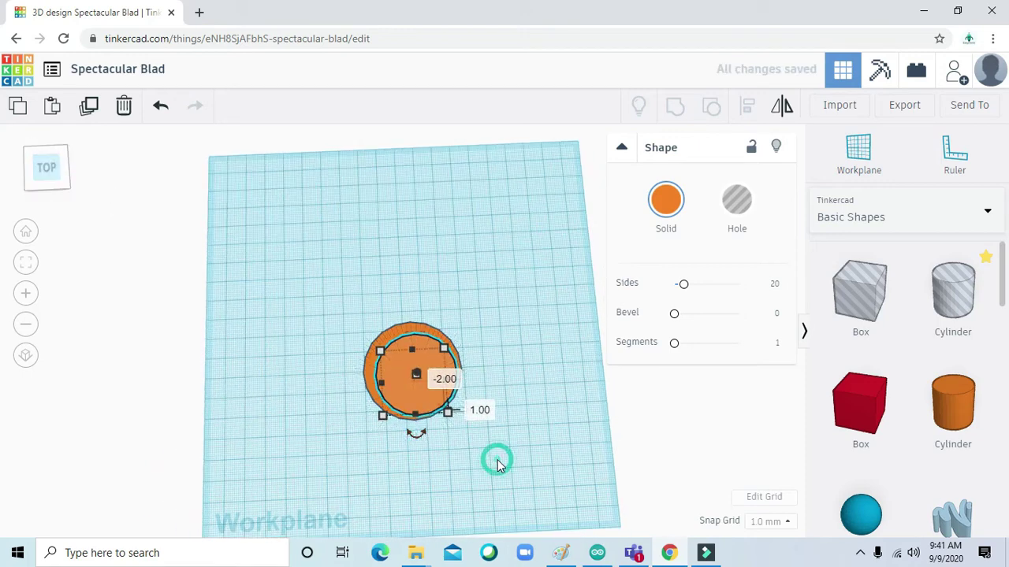
pyautogui.click(517, 453)
pyautogui.moveTo(502, 458); pyautogui.dragTo(331, 314)
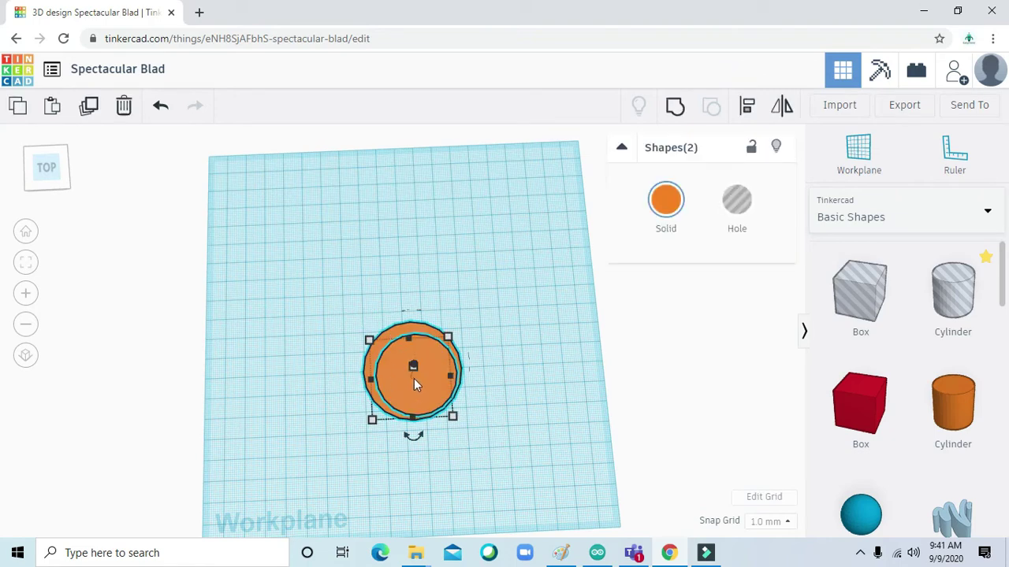
pyautogui.click(748, 112)
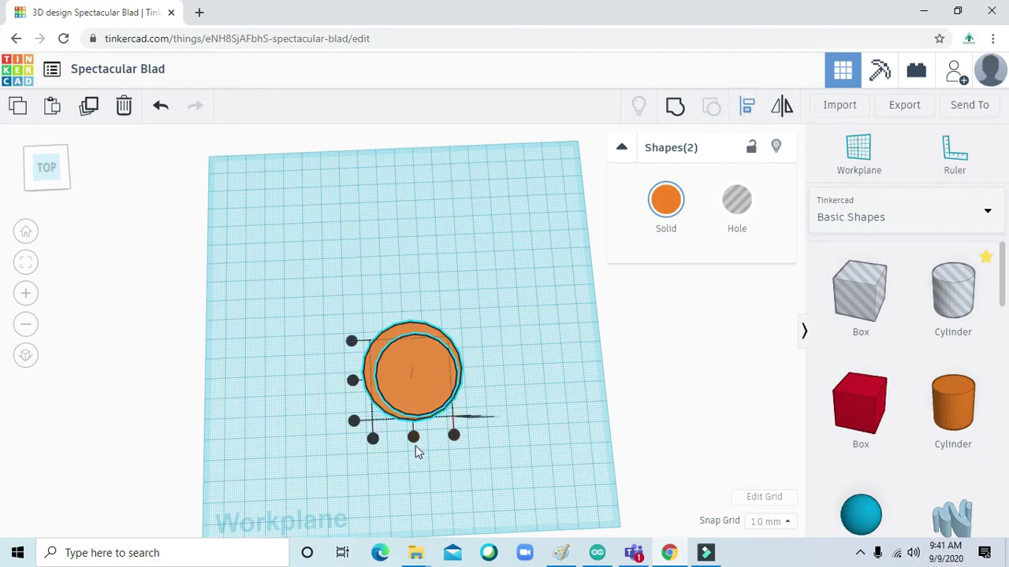
pyautogui.click(413, 437)
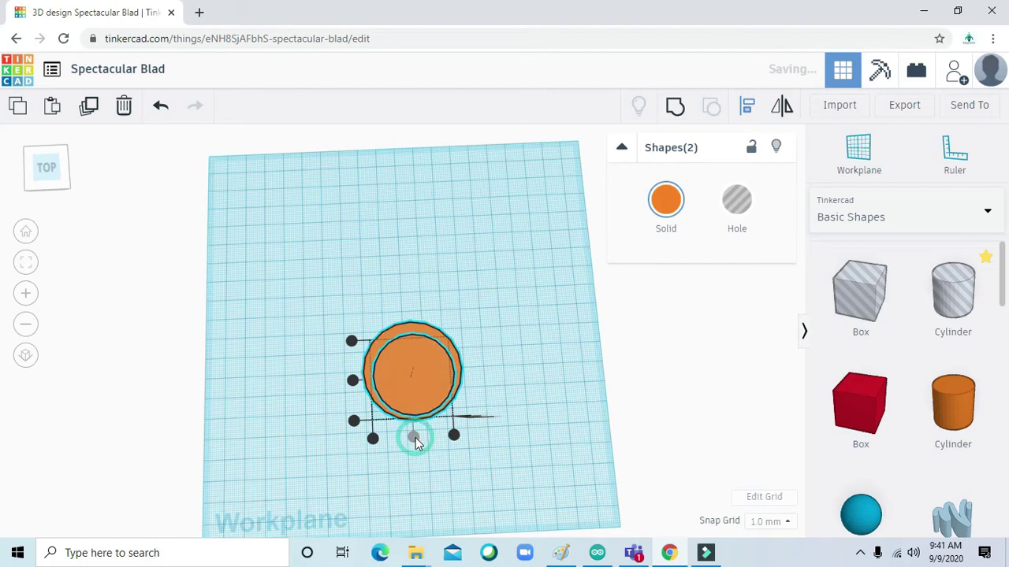
pyautogui.click(353, 382)
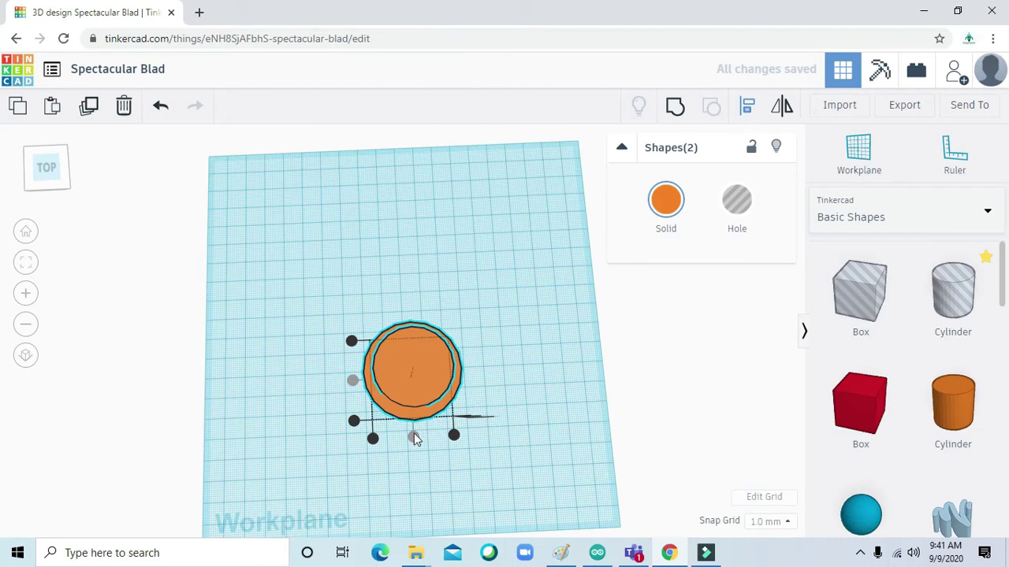
pyautogui.moveTo(45, 171); pyautogui.dragTo(52, 177)
pyautogui.click(52, 177)
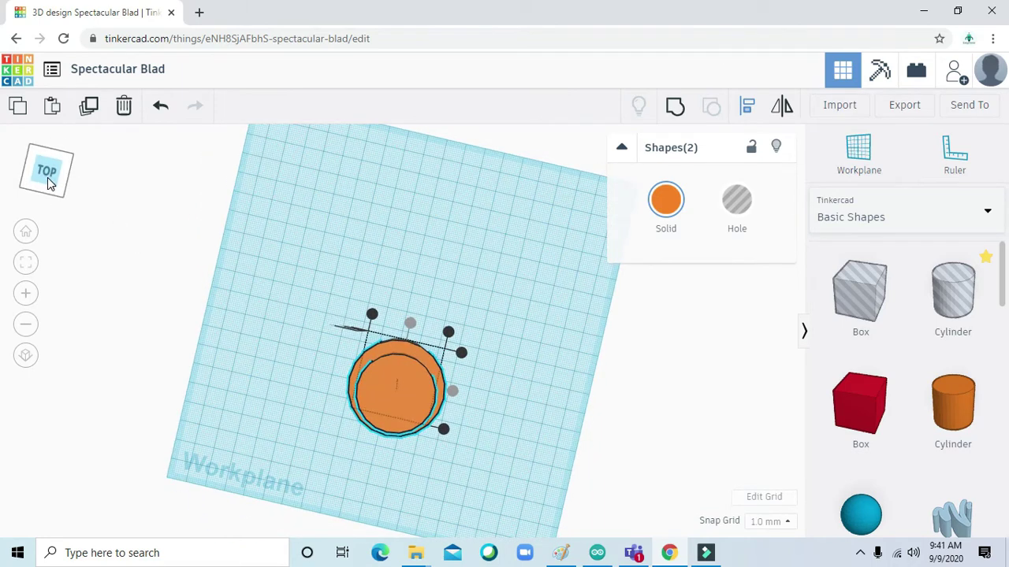
# Turn the smaller raised cylinder into a hole shape
pyautogui.moveTo(49, 177); pyautogui.dragTo(49, 169)
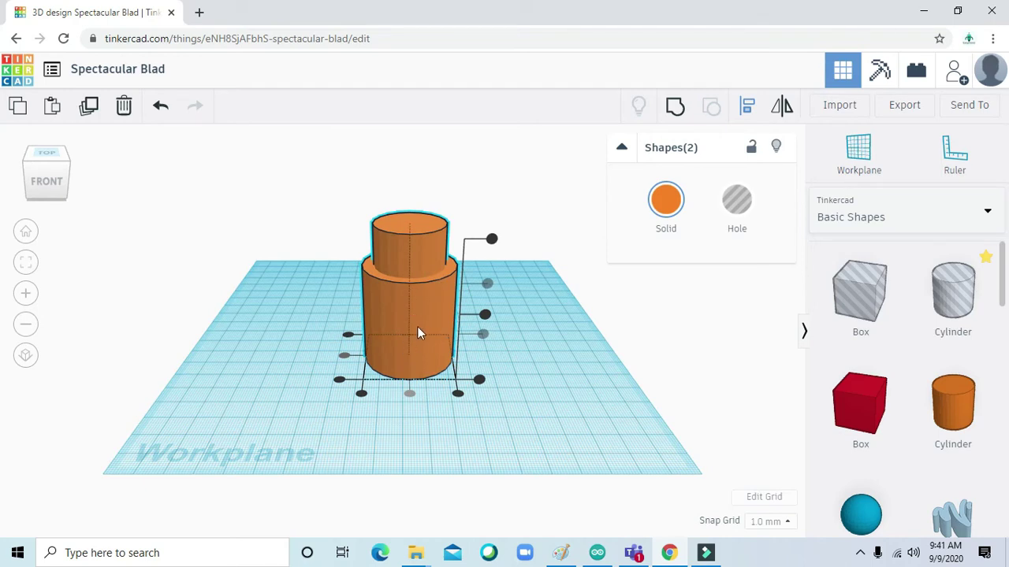
pyautogui.click(554, 337)
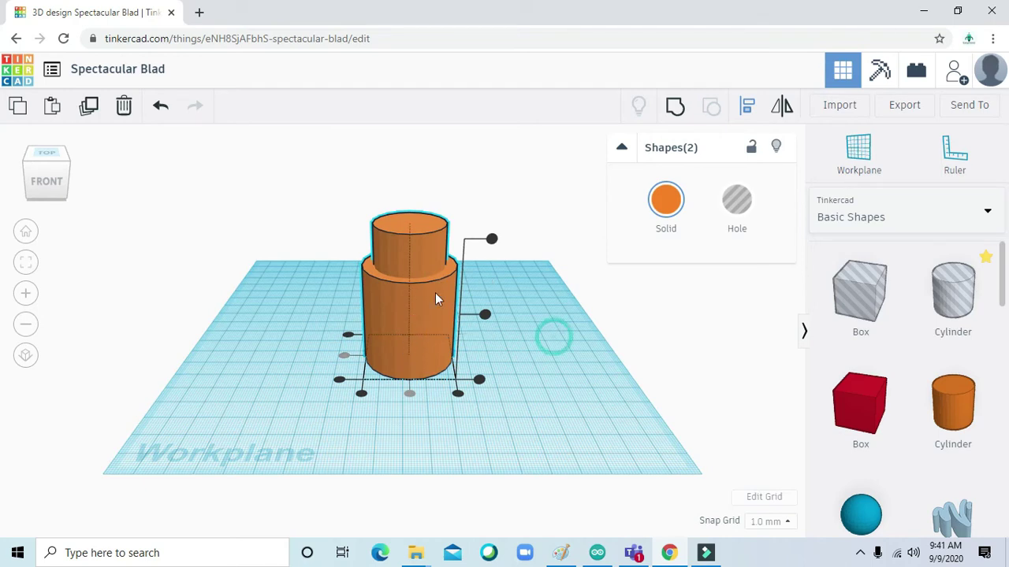
pyautogui.click(411, 250)
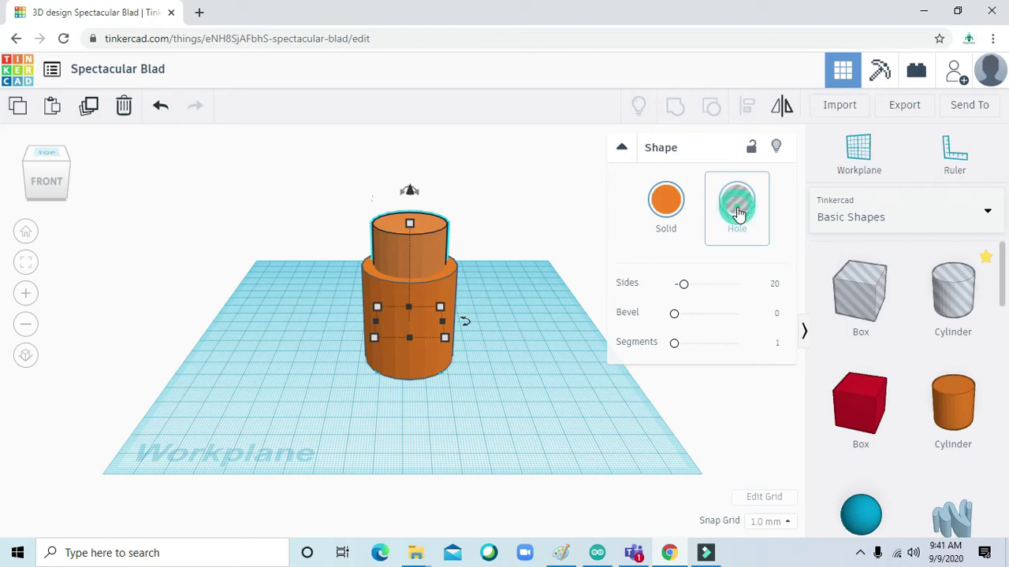
pyautogui.click(738, 211)
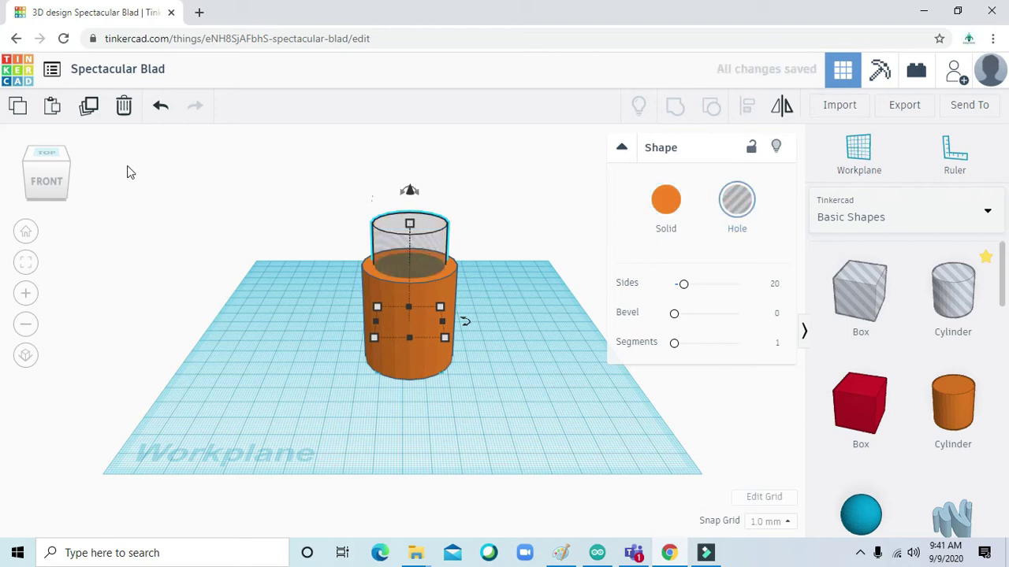
# Lower the hole cylinder into the larger one until its base sits 5 mm above the workplane
pyautogui.moveTo(48, 167); pyautogui.dragTo(47, 187)
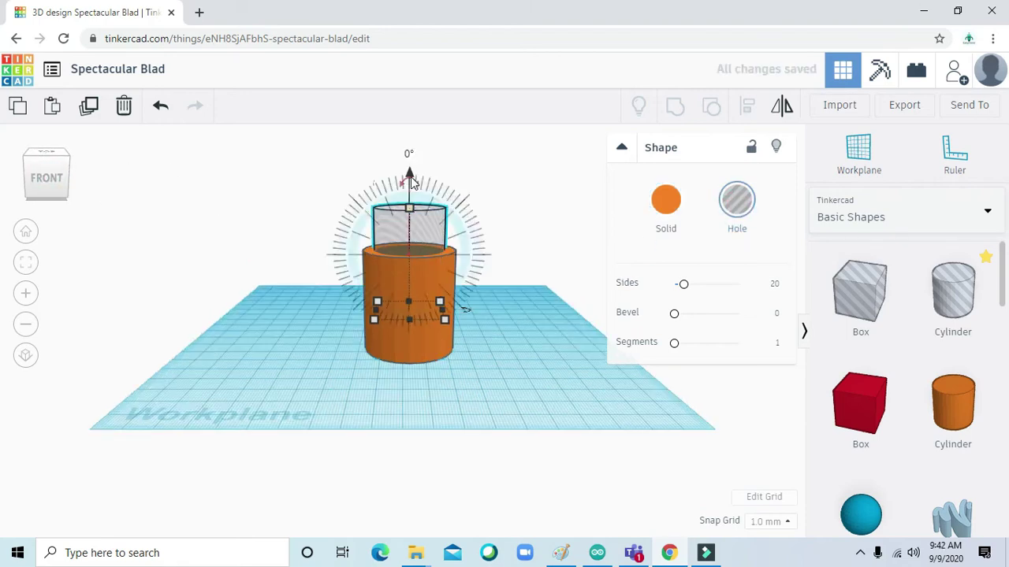
pyautogui.moveTo(410, 179); pyautogui.dragTo(412, 198)
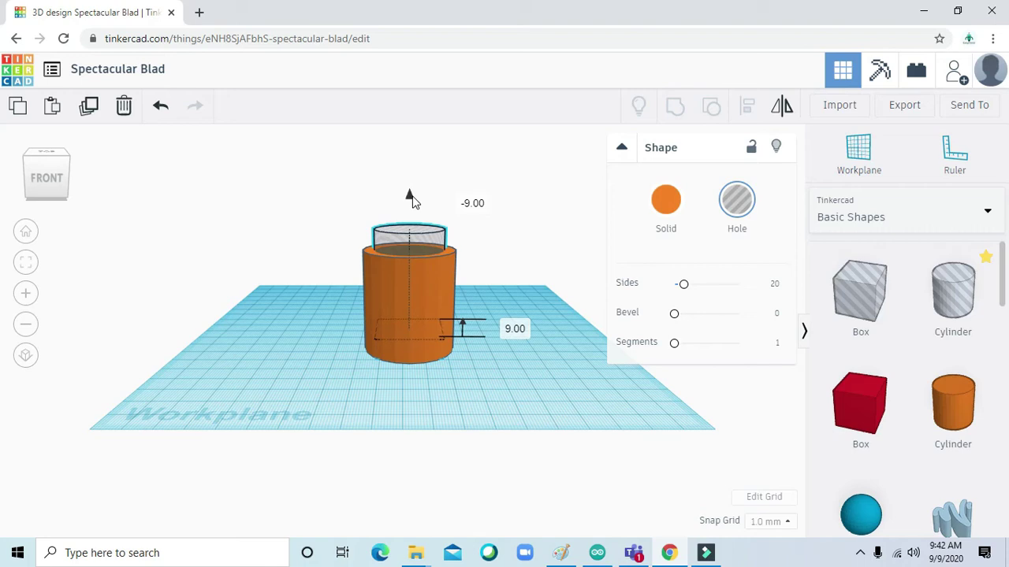
pyautogui.moveTo(411, 199); pyautogui.dragTo(413, 207)
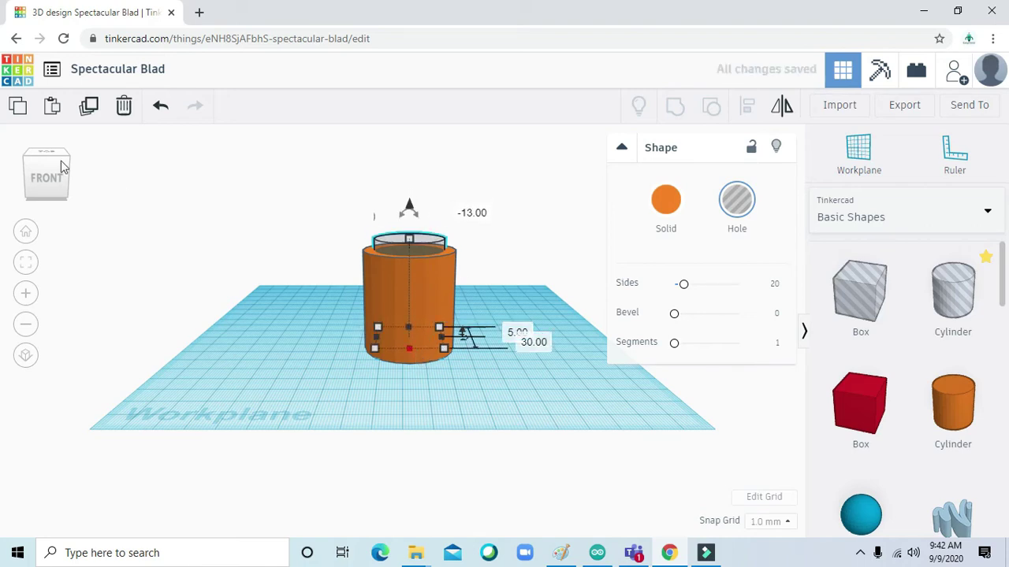
pyautogui.click(40, 175)
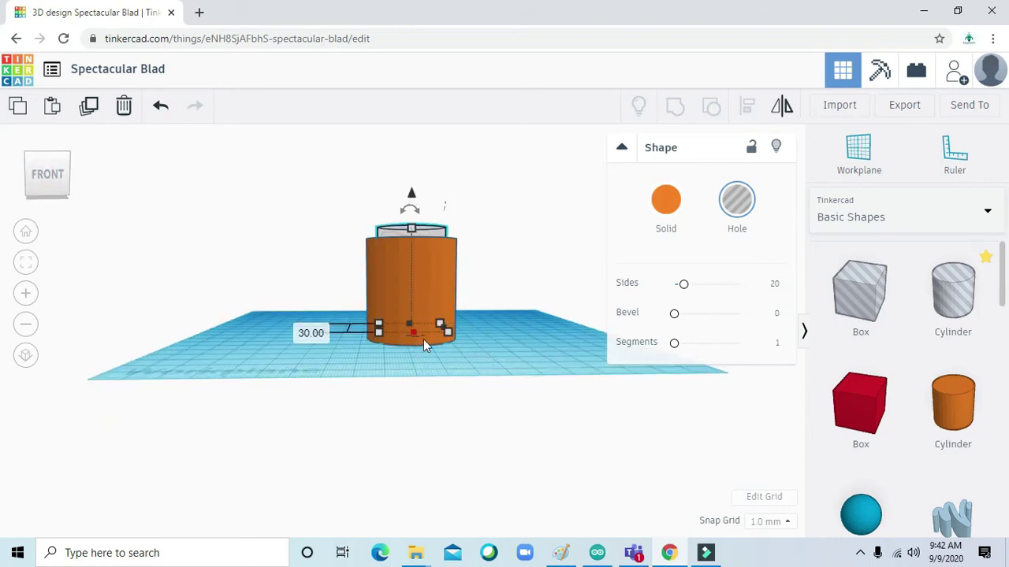
pyautogui.click(46, 156)
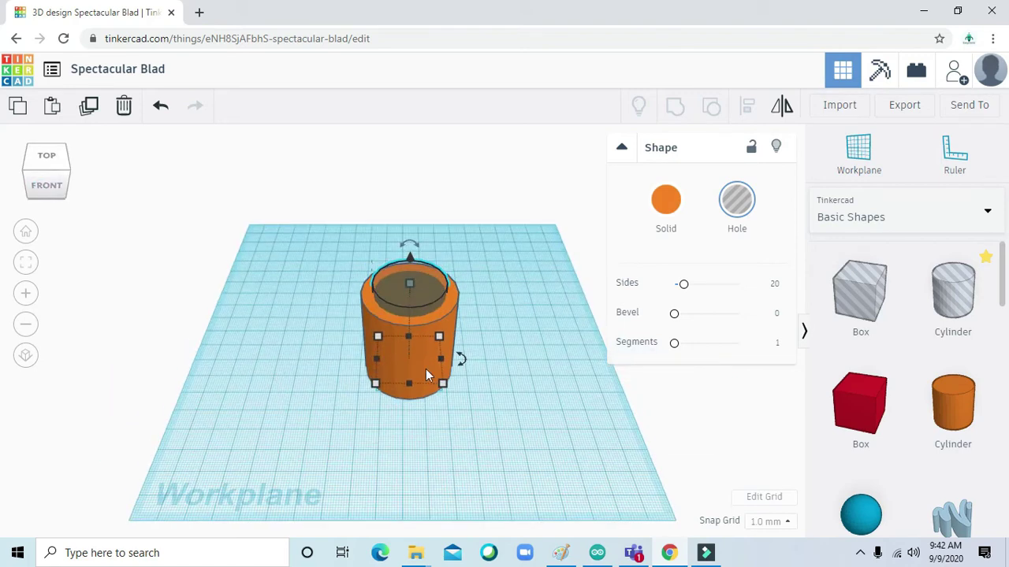
# Group the solid cylinder with the hole cylinder to hollow out the cup, and check its inside and underside
pyautogui.click(543, 410)
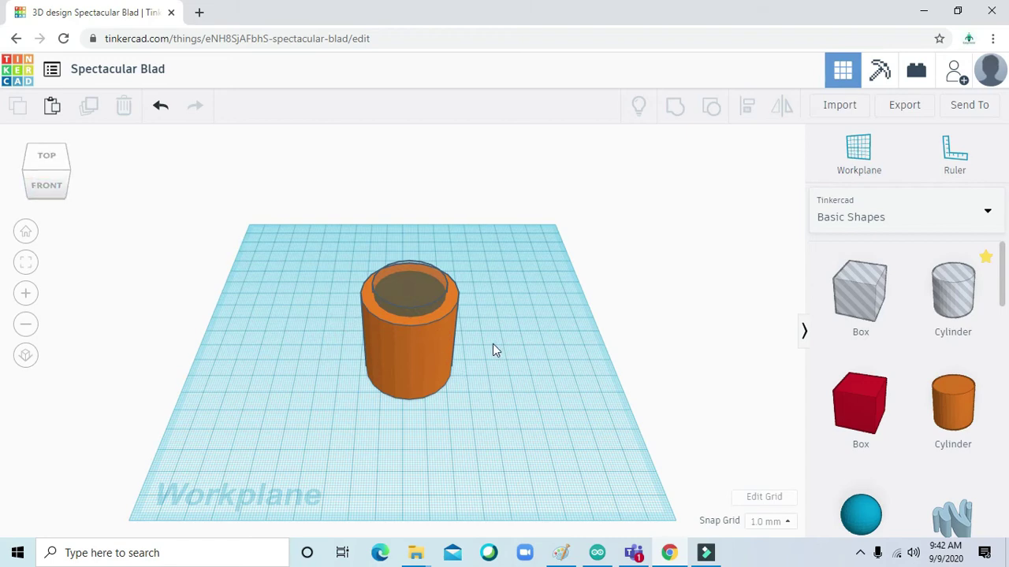
pyautogui.click(417, 365)
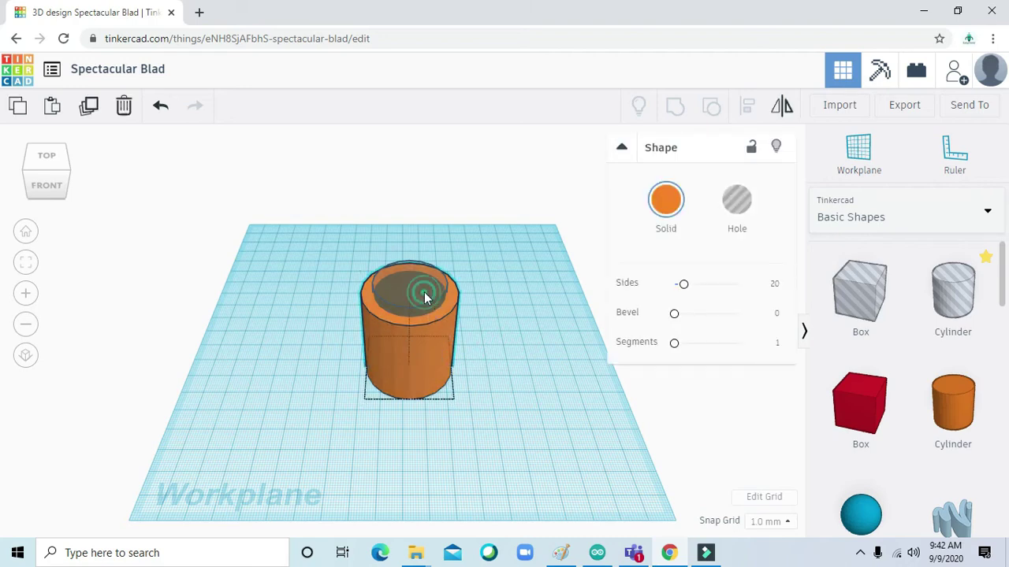
pyautogui.keyDown('shift'); pyautogui.click(424, 294); pyautogui.keyUp('shift')
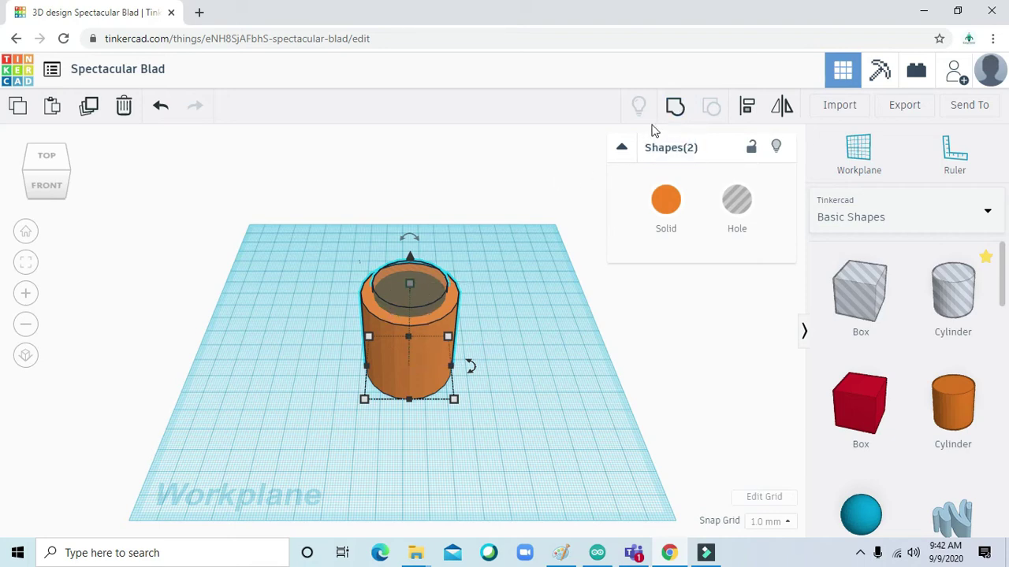
pyautogui.click(678, 108)
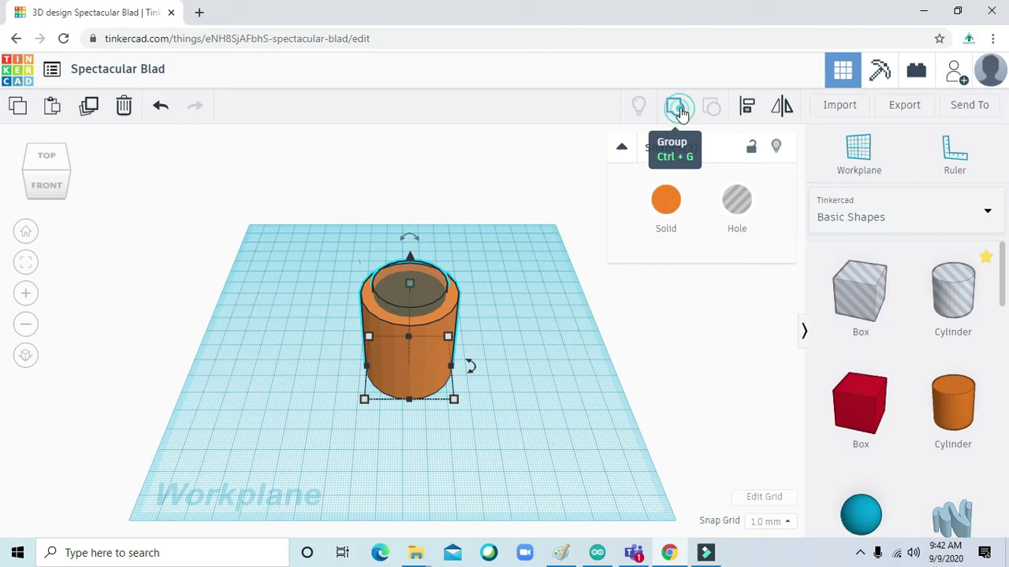
pyautogui.click(525, 395)
pyautogui.click(49, 169)
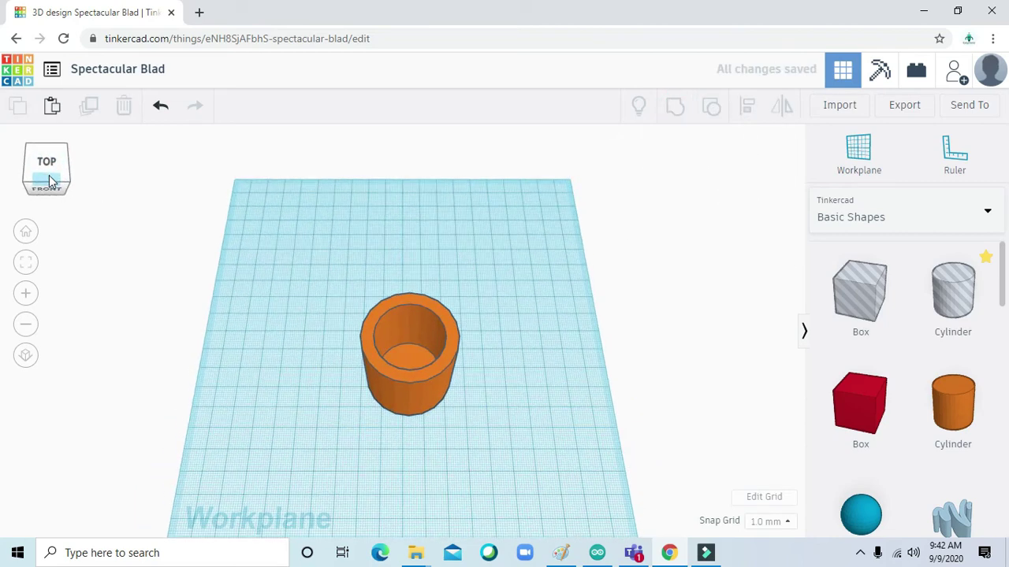
pyautogui.moveTo(49, 180)
pyautogui.mouseDown()
pyautogui.moveTo(49, 164)
pyautogui.moveTo(61, 173)
pyautogui.mouseUp()
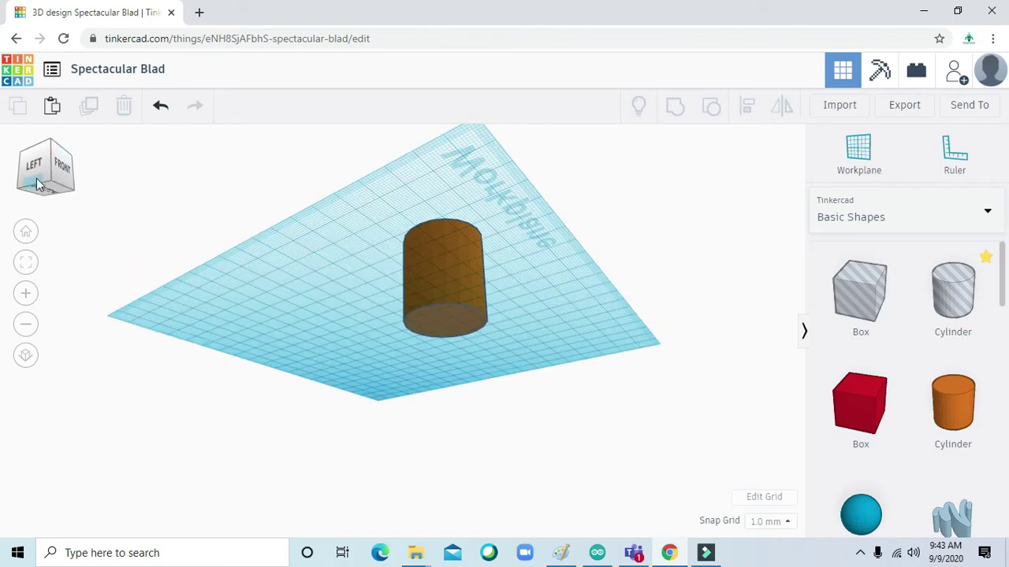
pyautogui.click(41, 183)
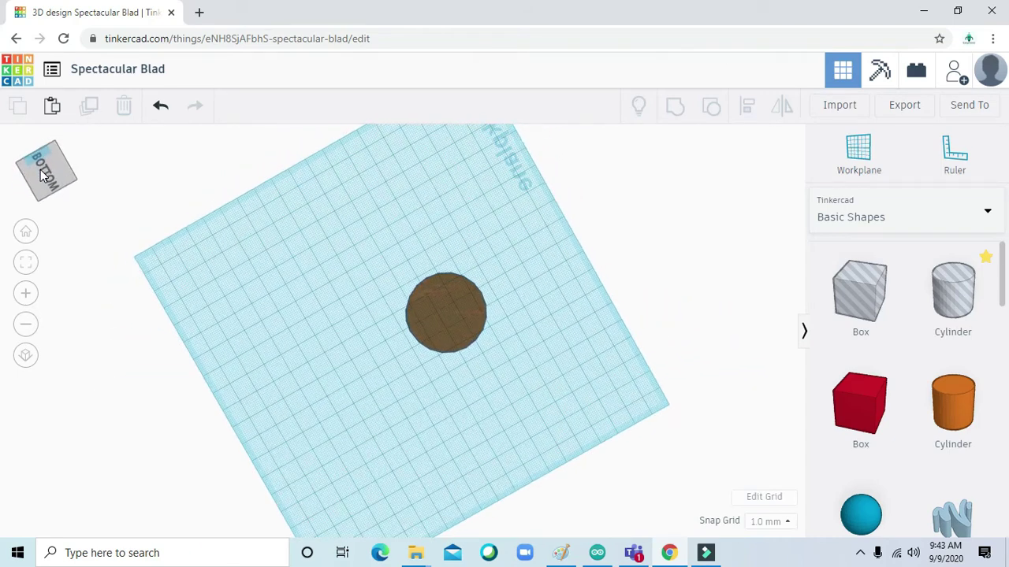
pyautogui.moveTo(40, 171); pyautogui.dragTo(21, 194)
# Rotate the cup sideways by 90° so that it lies on its side
pyautogui.click(384, 331)
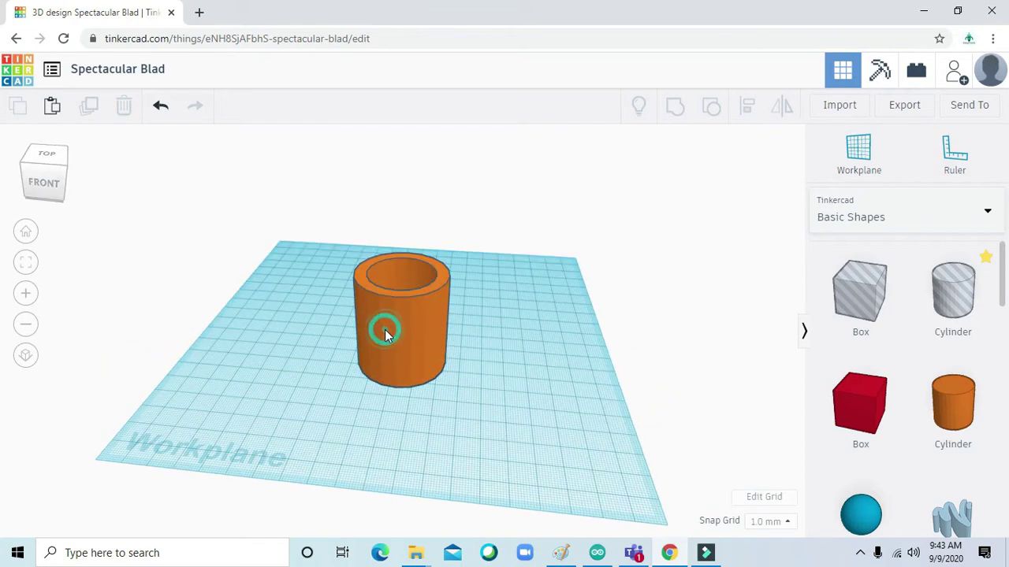
pyautogui.moveTo(412, 238)
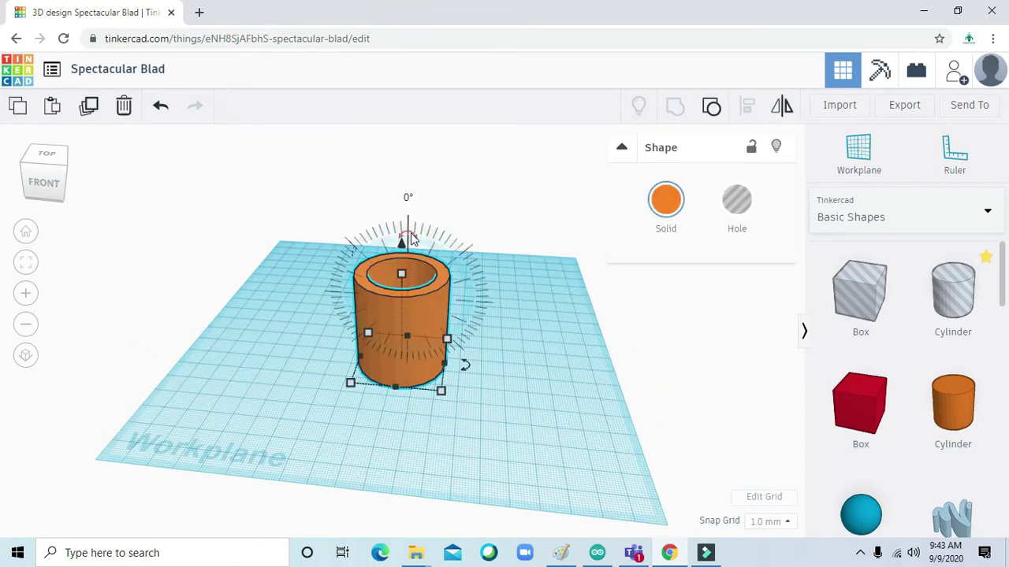
pyautogui.click(412, 238)
pyautogui.click(418, 238)
pyautogui.click(411, 229)
pyautogui.click(50, 184)
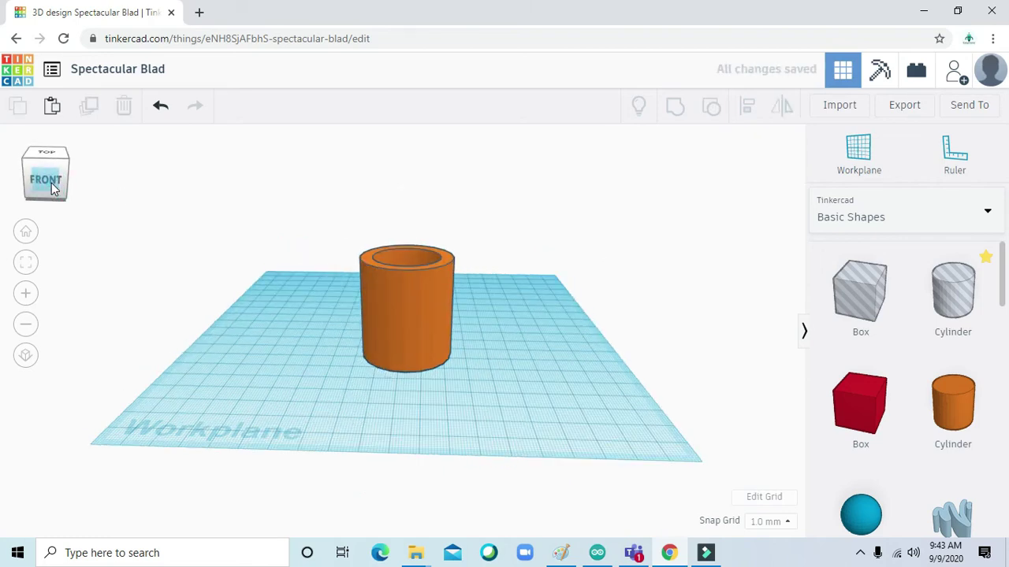
pyautogui.click(407, 311)
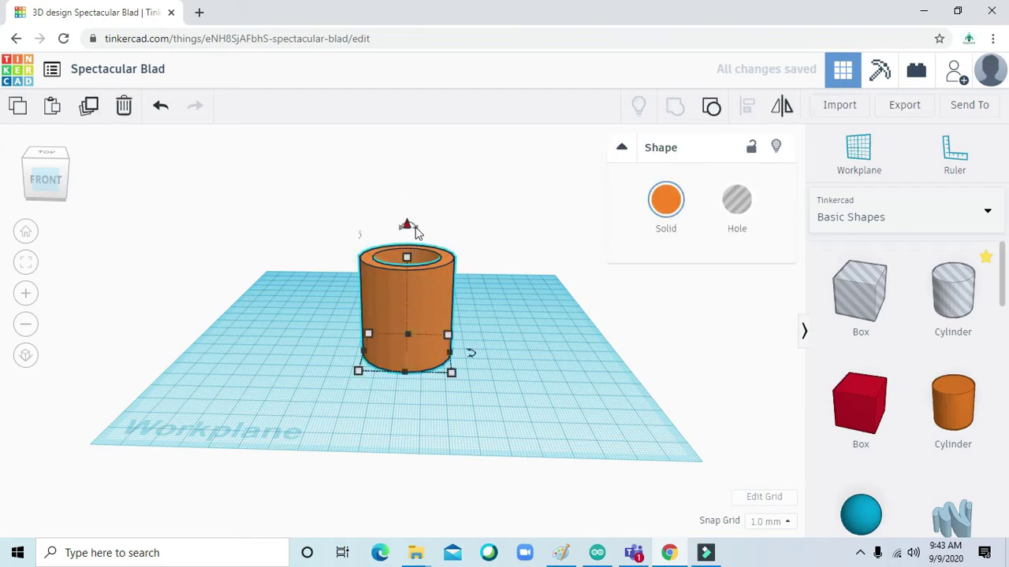
pyautogui.moveTo(408, 227); pyautogui.dragTo(485, 295)
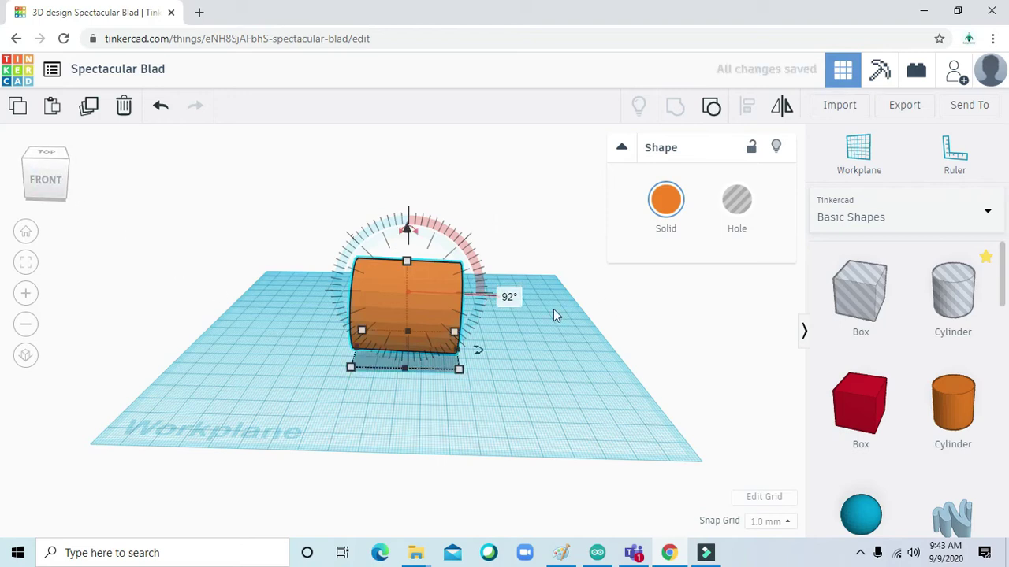
pyautogui.click(509, 298)
pyautogui.write('90')
pyautogui.press('Return')
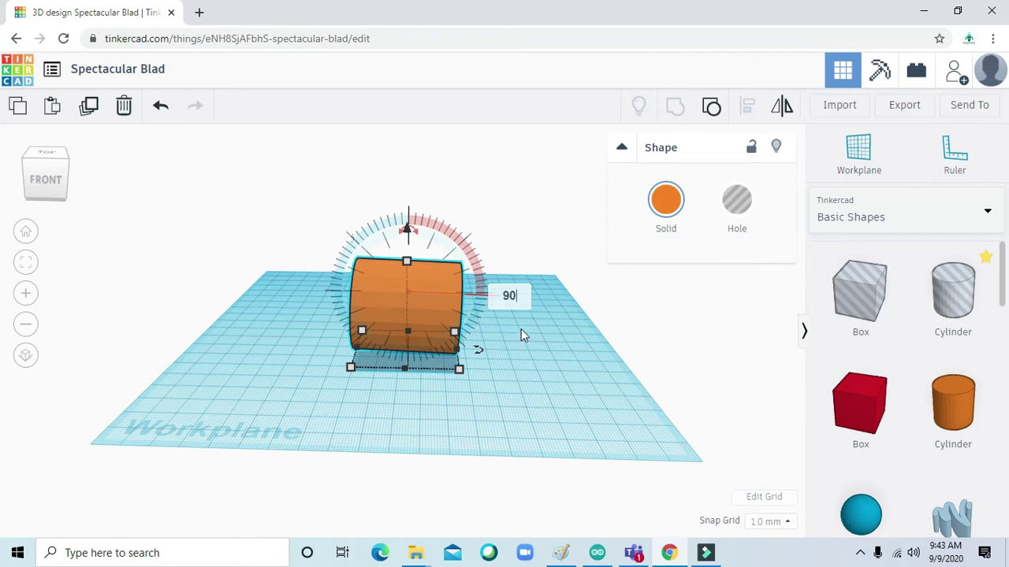
# Turn the lying cup about the vertical axis, finishing with a 69° rotation, so that its opening faces the front of the workplane
pyautogui.click(46, 154)
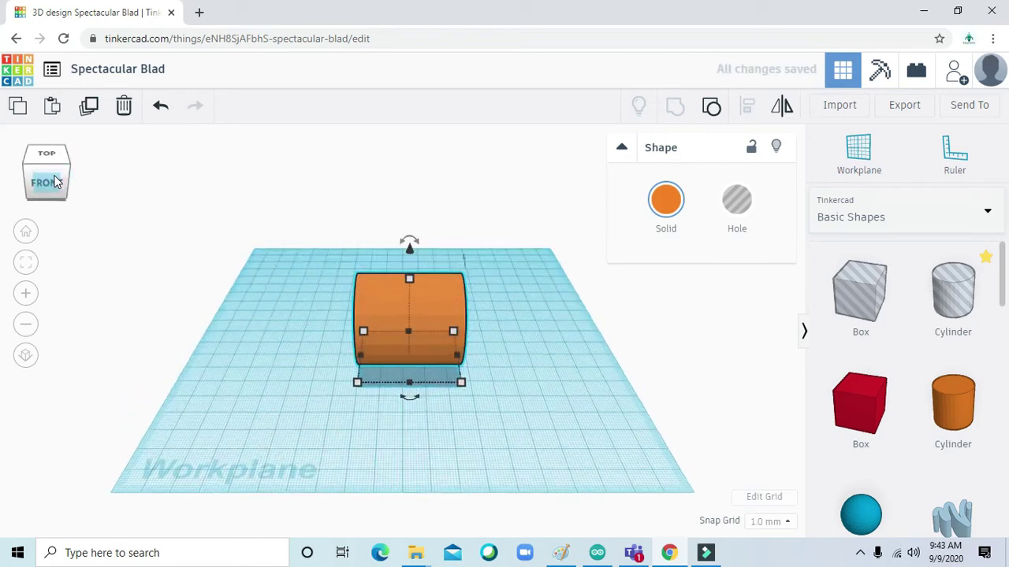
pyautogui.moveTo(417, 445)
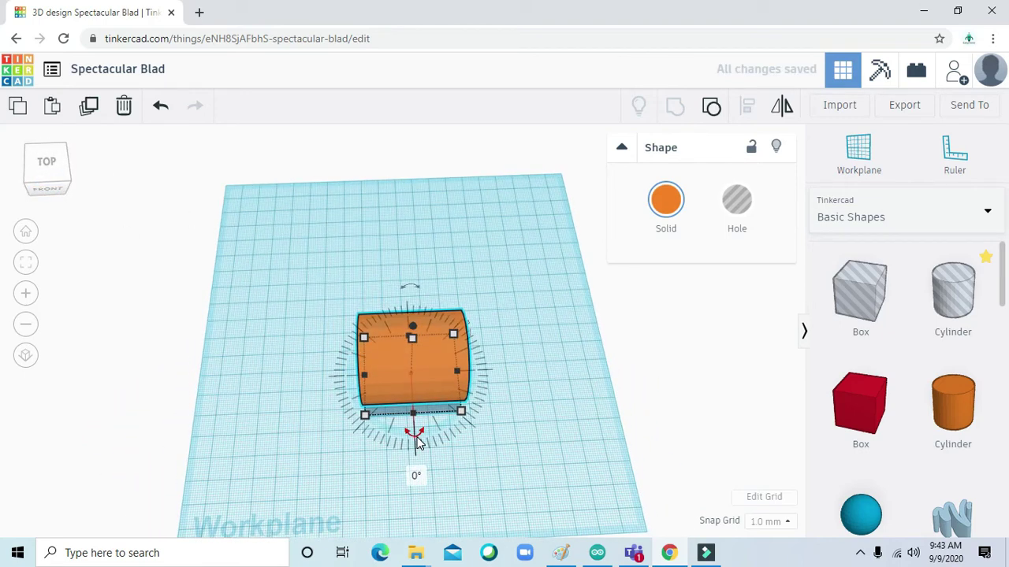
pyautogui.moveTo(417, 443); pyautogui.dragTo(398, 442)
pyautogui.click(385, 420)
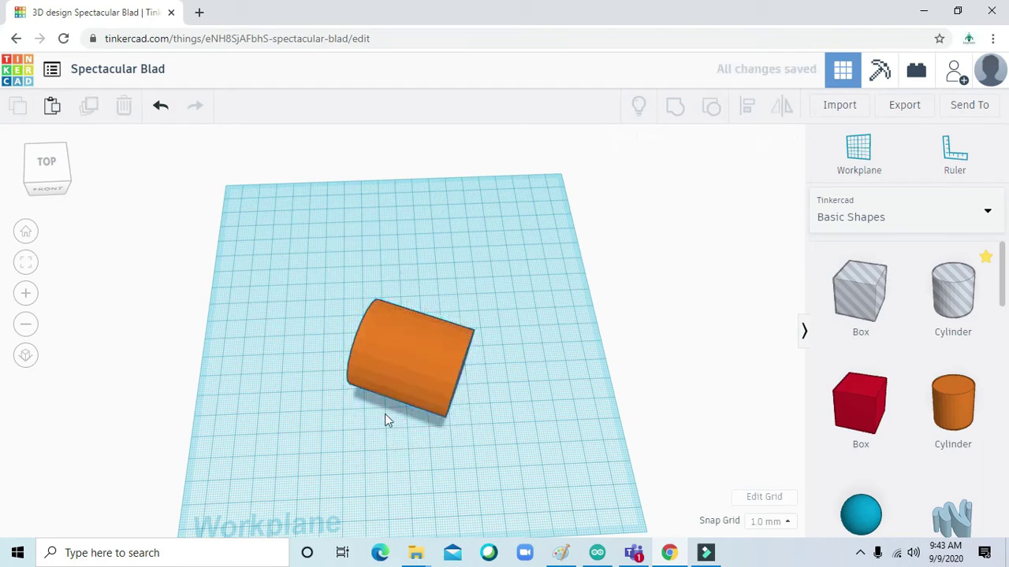
pyautogui.click(45, 185)
pyautogui.click(400, 346)
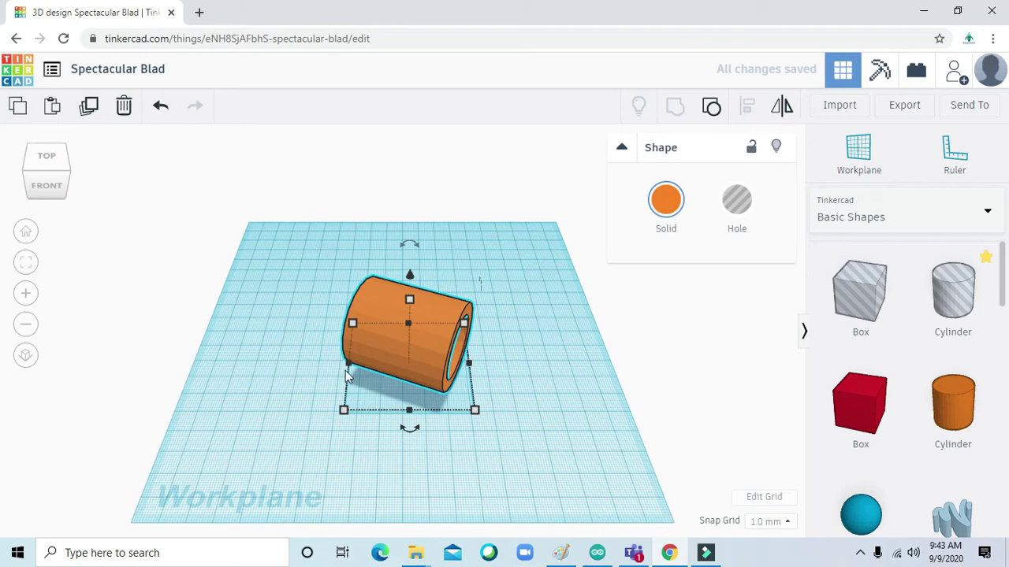
pyautogui.moveTo(408, 431); pyautogui.dragTo(313, 396)
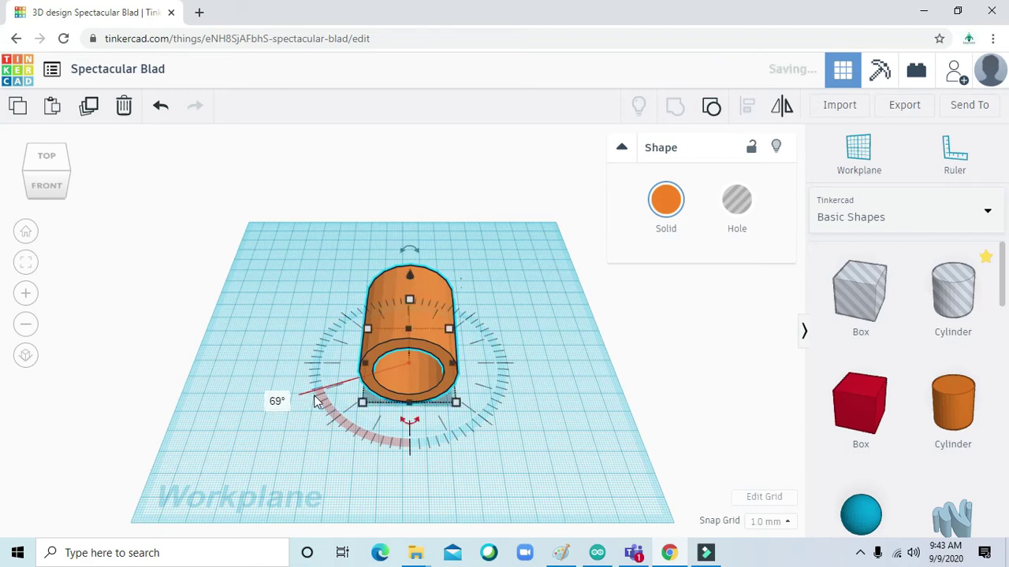
# Rotate the lying cup by -90° to stand it upright with its opening facing up, and deselect it
pyautogui.click(52, 182)
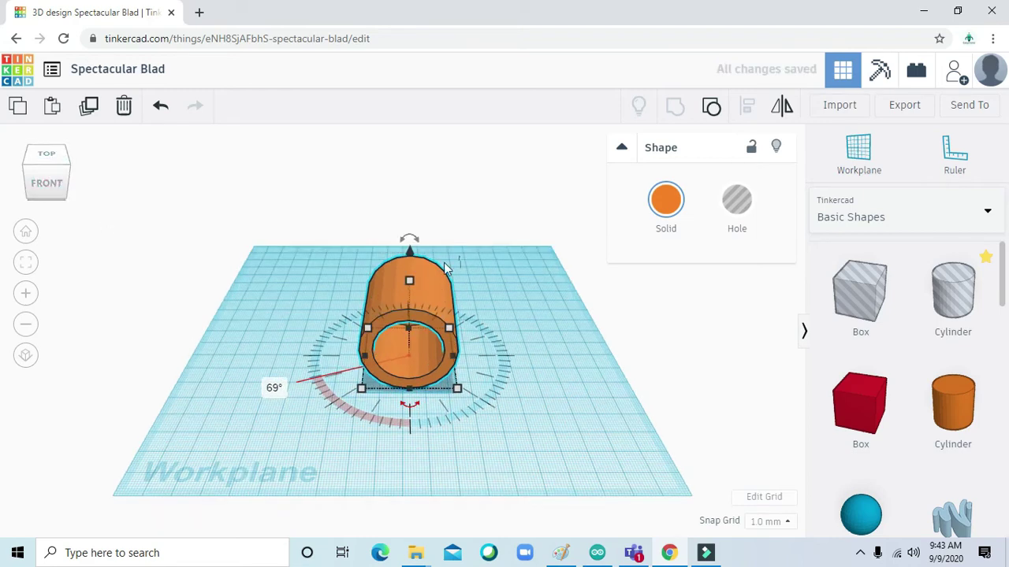
pyautogui.click(37, 166)
pyautogui.click(45, 175)
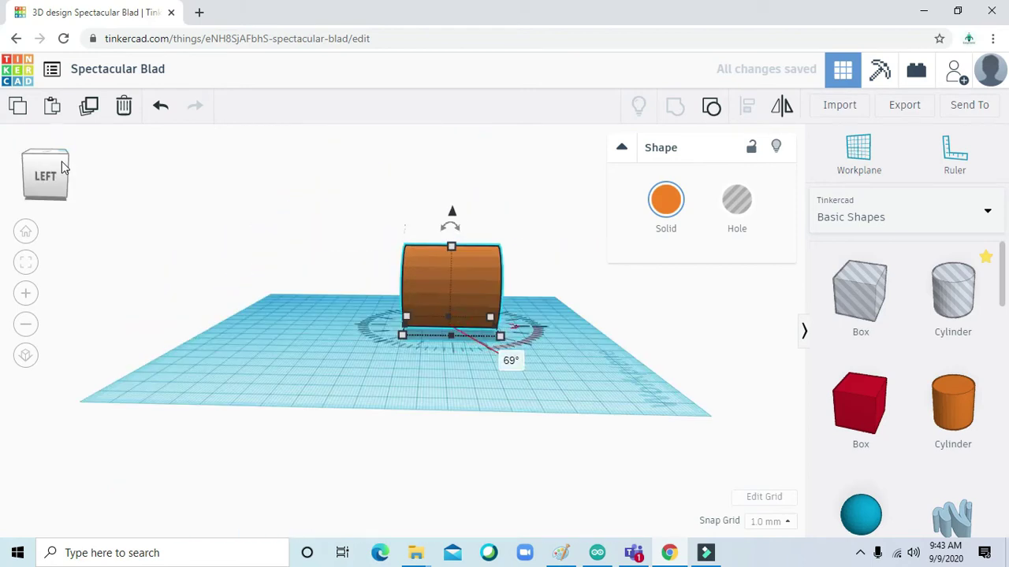
pyautogui.click(65, 172)
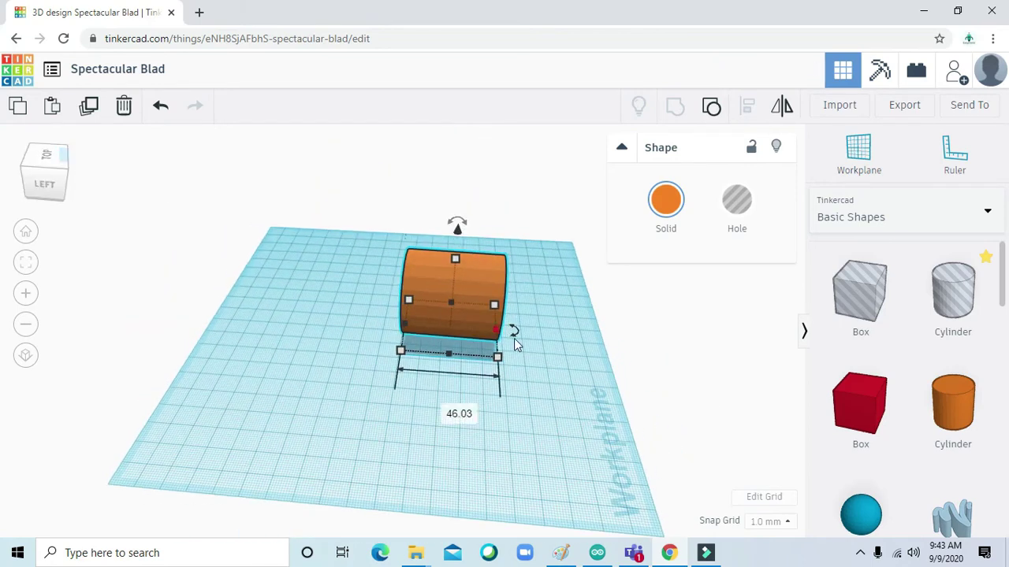
pyautogui.moveTo(456, 225); pyautogui.dragTo(378, 268)
pyautogui.click(45, 186)
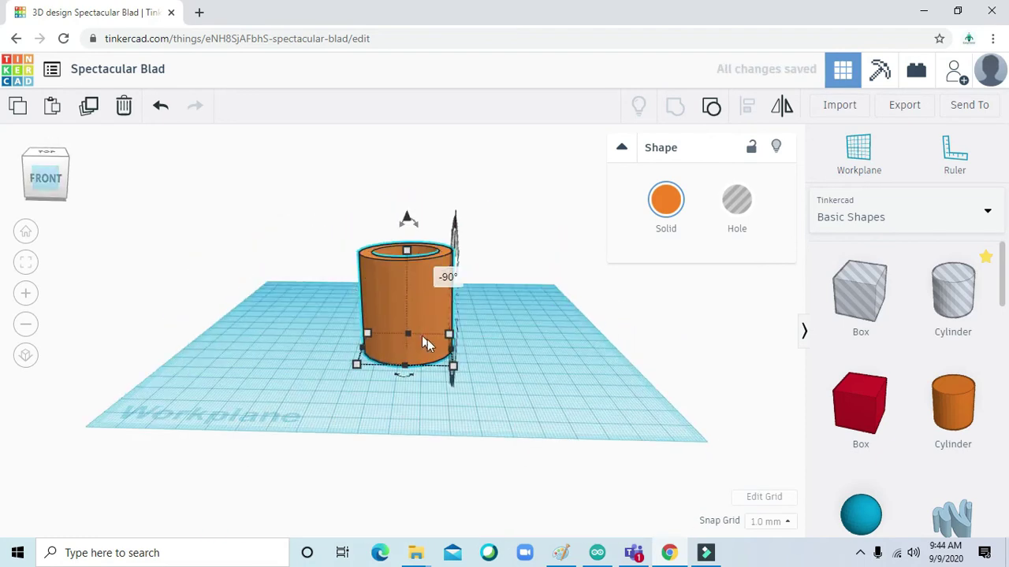
pyautogui.click(534, 382)
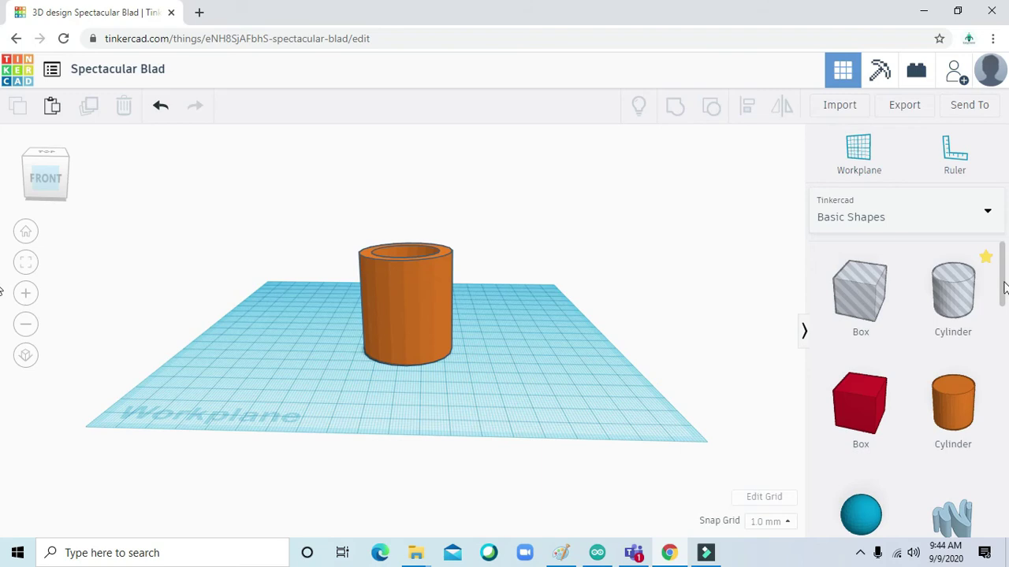
# Add a Text shape to the workplane directly in front of the cup
pyautogui.scroll(-5, 996, 331)
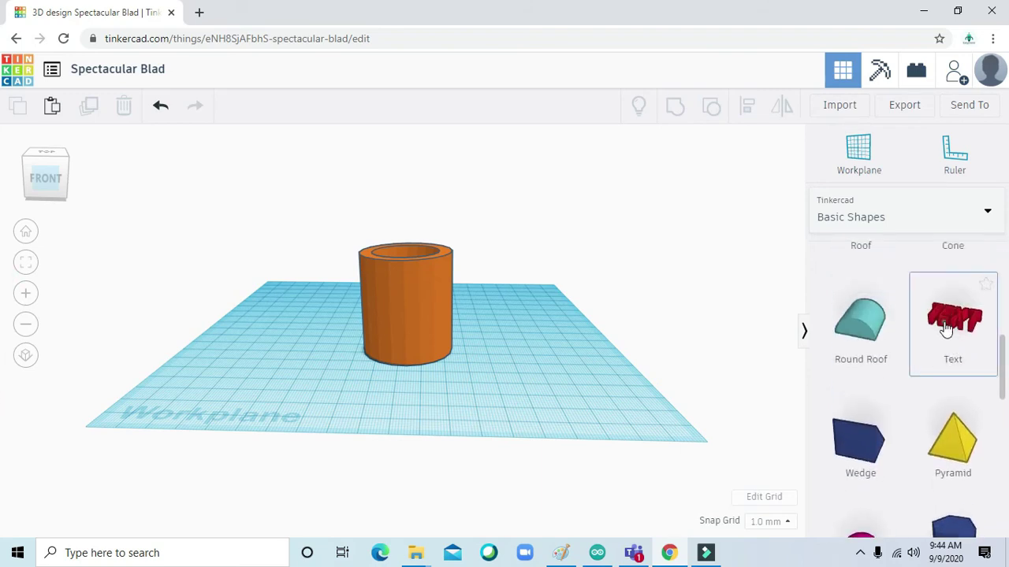
pyautogui.moveTo(946, 330); pyautogui.dragTo(418, 386)
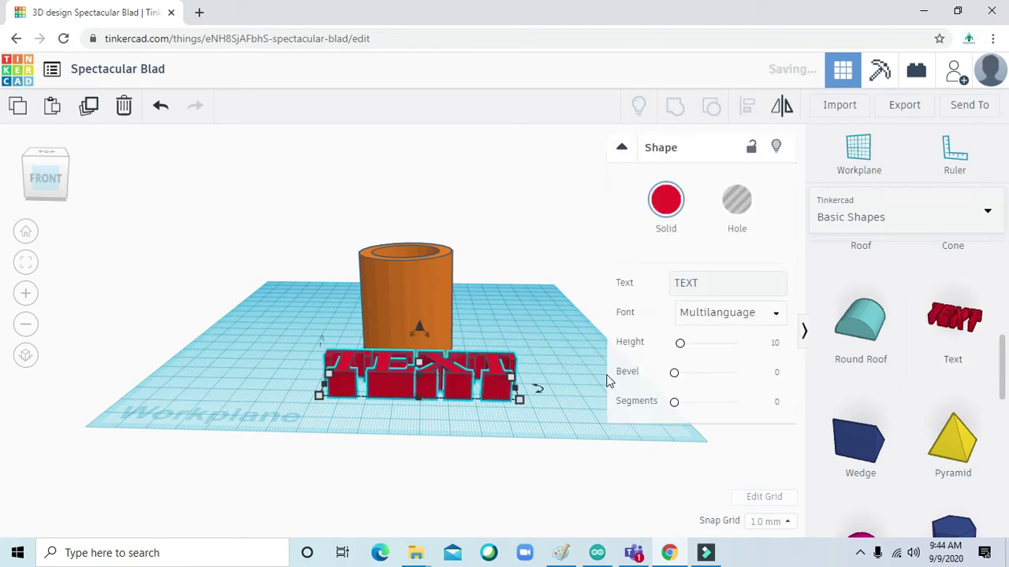
pyautogui.moveTo(43, 193); pyautogui.dragTo(56, 189)
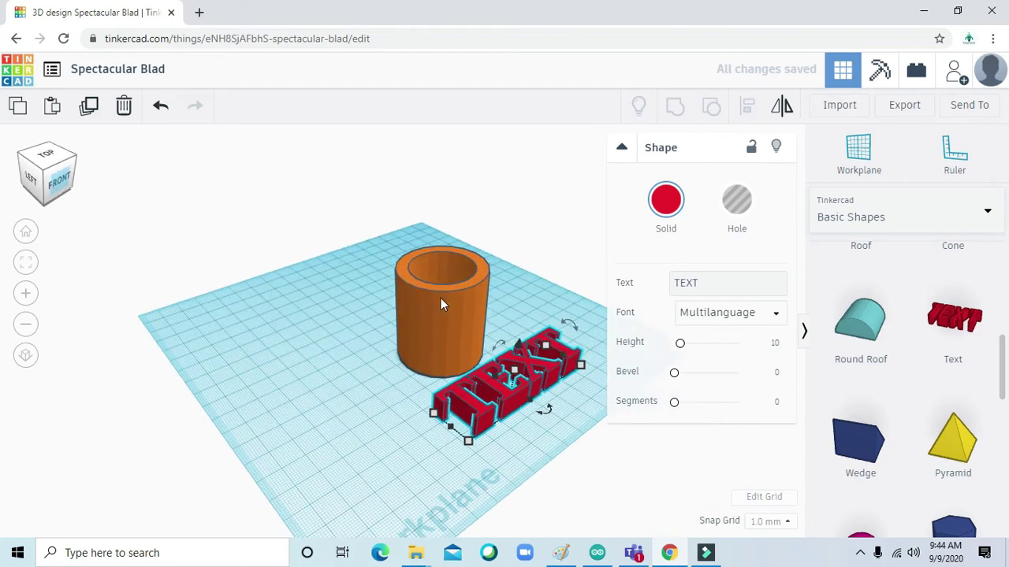
# Rotate the text in front of the cup by 90° so that its letters stand upright
pyautogui.moveTo(567, 321)
pyautogui.mouseDown()
pyautogui.moveTo(575, 326)
pyautogui.moveTo(573, 317)
pyautogui.mouseUp()
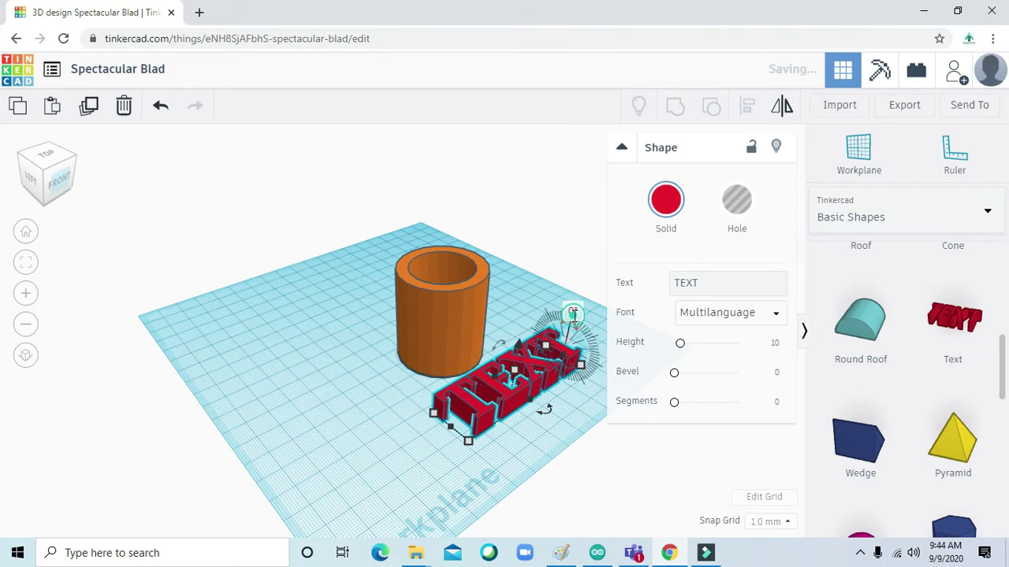
pyautogui.click(573, 314)
pyautogui.write('90')
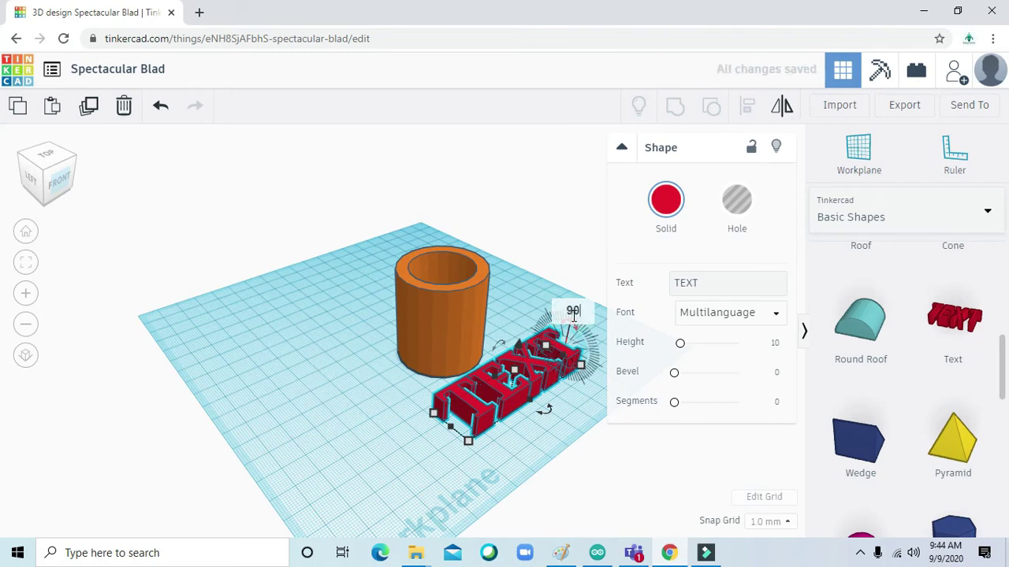
pyautogui.press('Return')
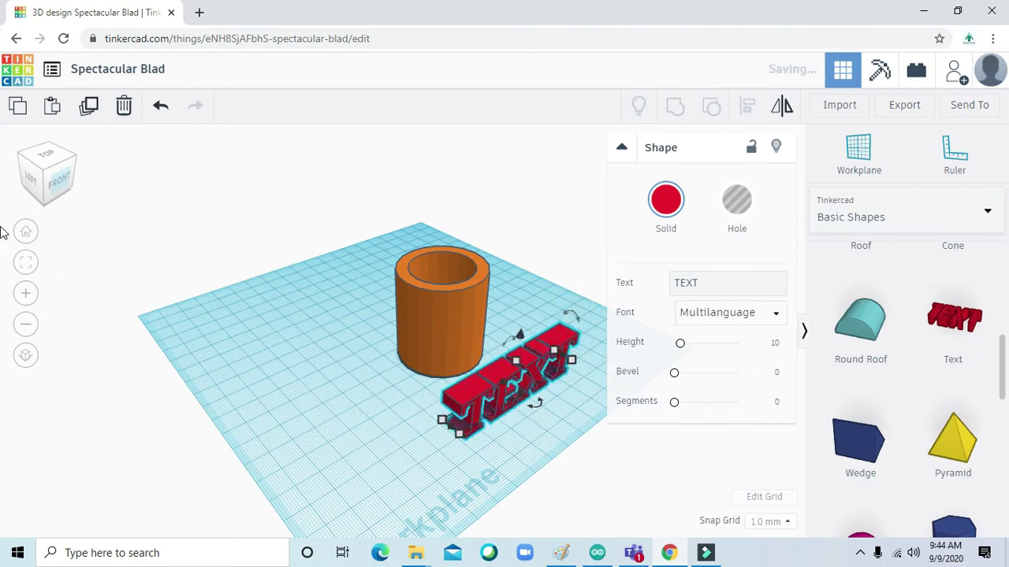
# Raise the upright text until its base rests on the workplane surface, and deselect it
pyautogui.click(54, 175)
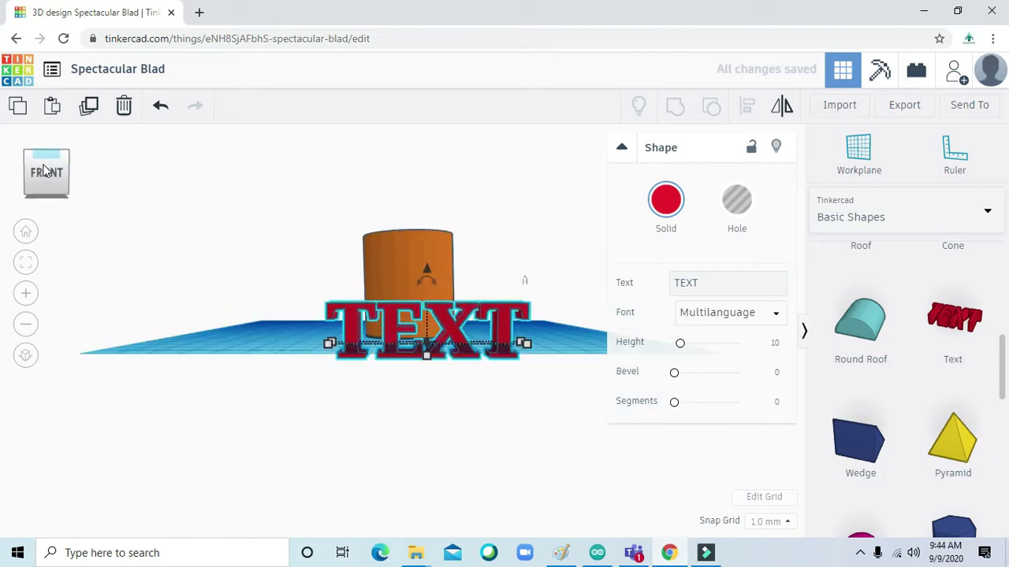
pyautogui.click(61, 180)
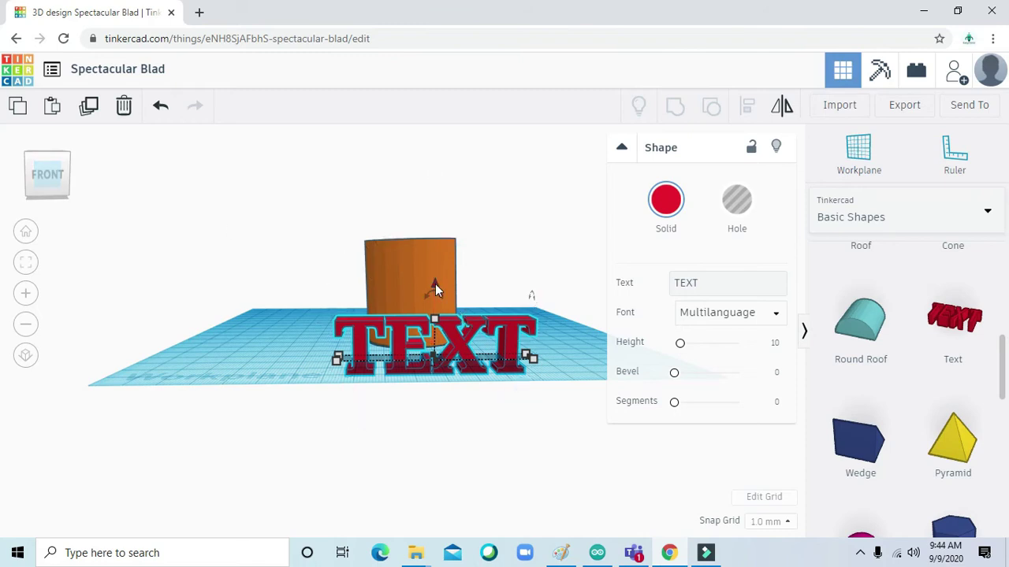
pyautogui.moveTo(435, 283); pyautogui.dragTo(438, 267)
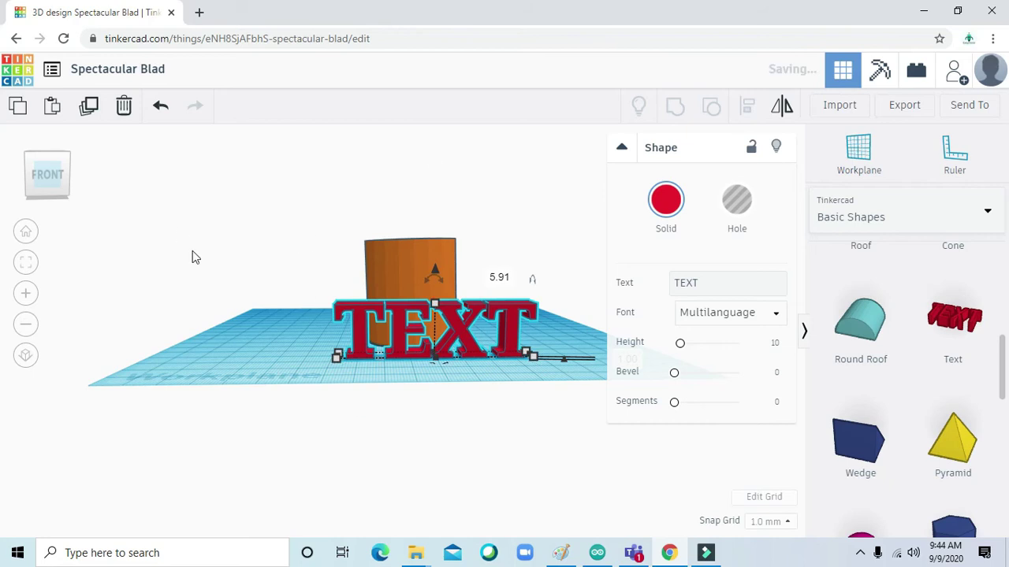
pyautogui.click(44, 170)
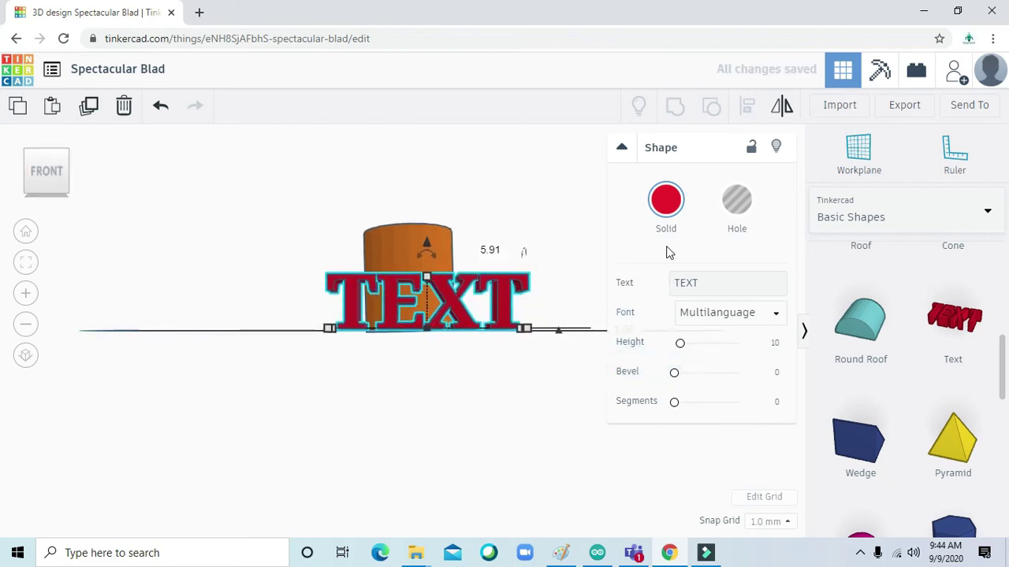
pyautogui.click(586, 191)
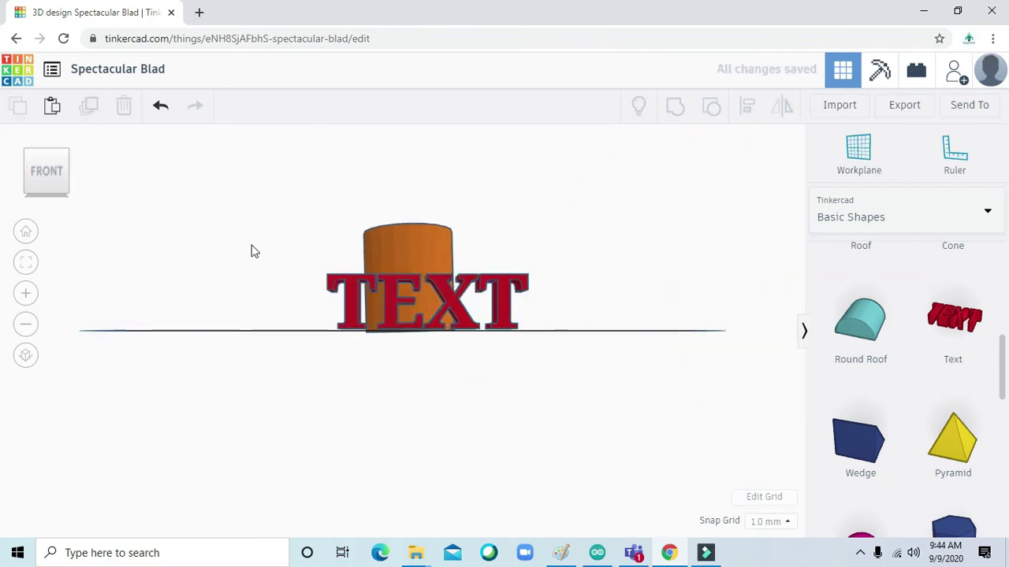
pyautogui.click(54, 175)
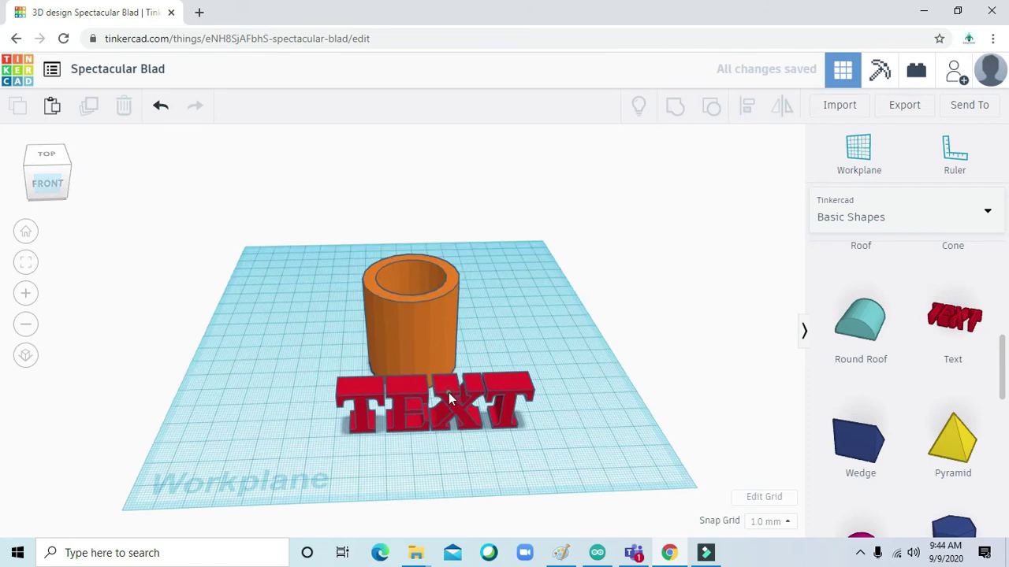
pyautogui.click(451, 398)
pyautogui.moveTo(437, 364)
pyautogui.mouseDown()
pyautogui.moveTo(438, 352)
pyautogui.moveTo(439, 360)
pyautogui.mouseUp()
pyautogui.click(489, 448)
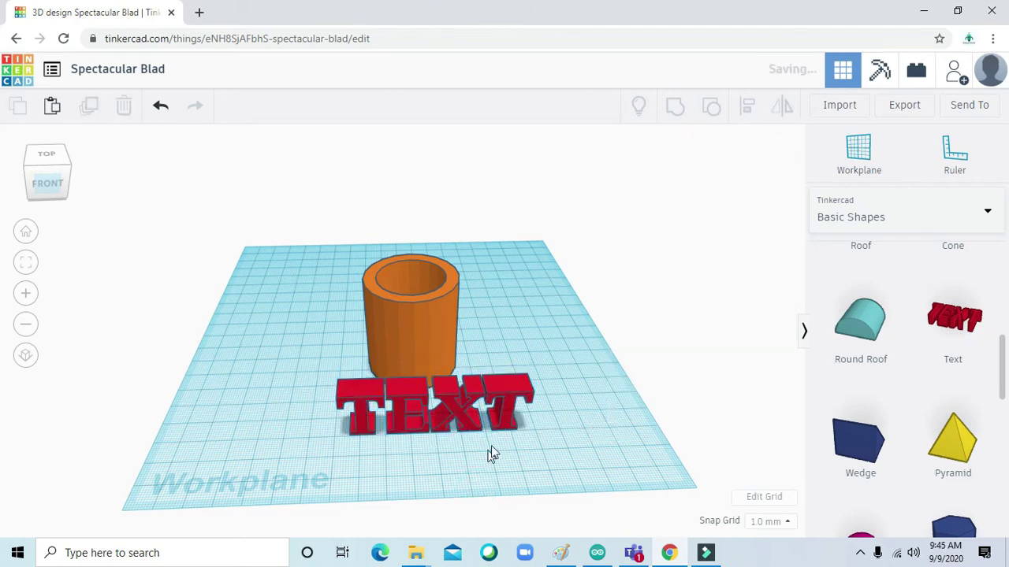
# Replace the wording of the text shape with "ES"
pyautogui.click(354, 413)
pyautogui.moveTo(712, 281); pyautogui.dragTo(660, 286)
pyautogui.click(658, 290)
pyautogui.click(706, 279)
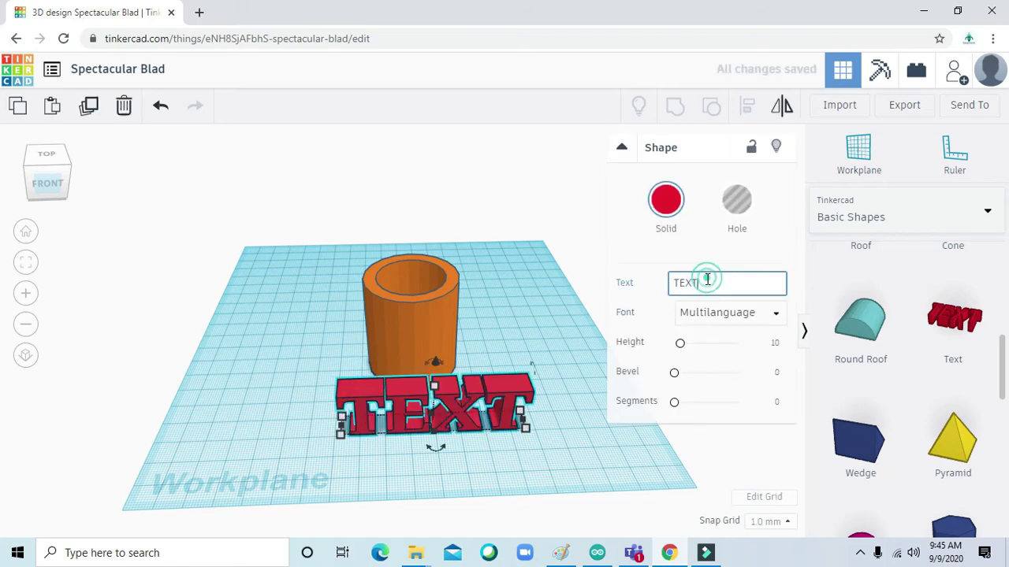
pyautogui.press('BackSpace')
pyautogui.press('BackSpace')
pyautogui.press('BackSpace')
pyautogui.press('BackSpace')
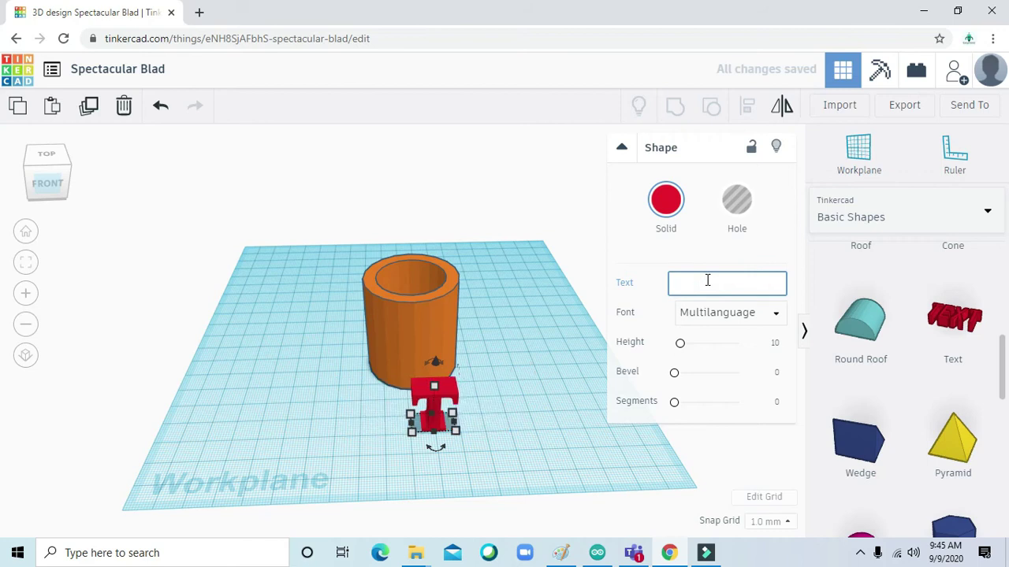
pyautogui.write('ES')
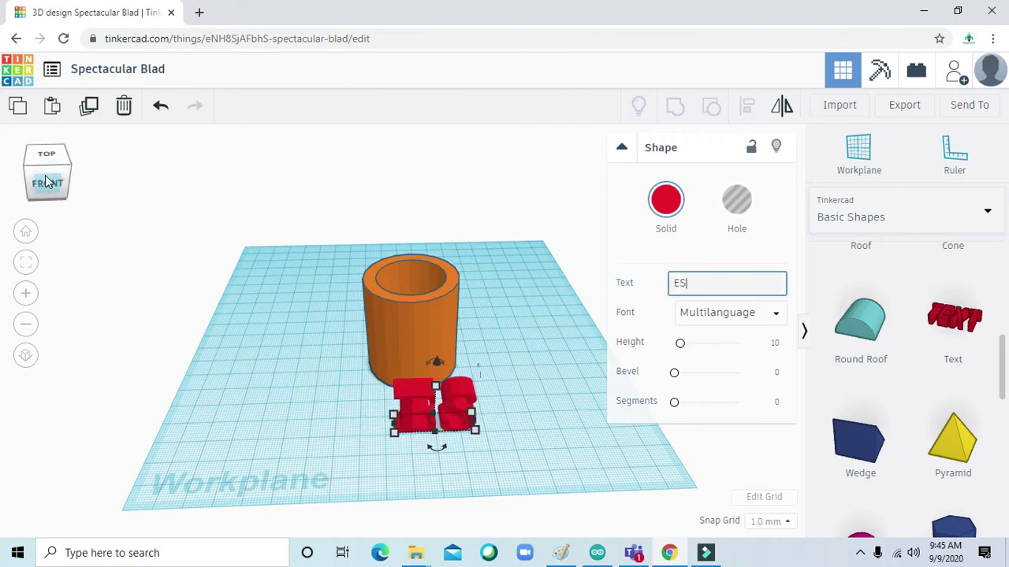
# Lift the ES lettering off the workplane and narrow it to about 19 mm wide, leaving it deselected
pyautogui.moveTo(36, 161); pyautogui.dragTo(48, 182)
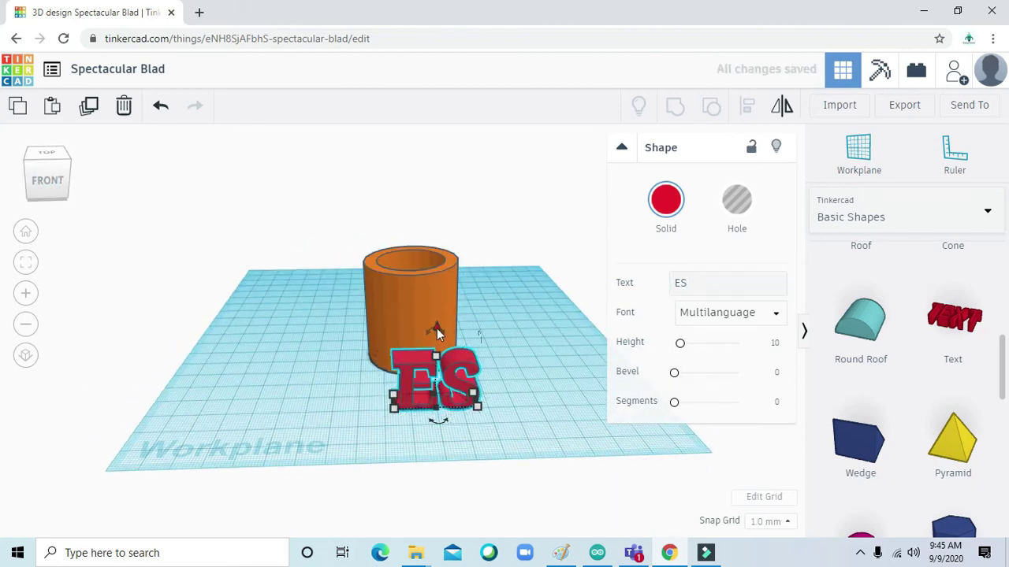
pyautogui.moveTo(436, 325); pyautogui.dragTo(436, 286)
pyautogui.moveTo(483, 373); pyautogui.dragTo(444, 373)
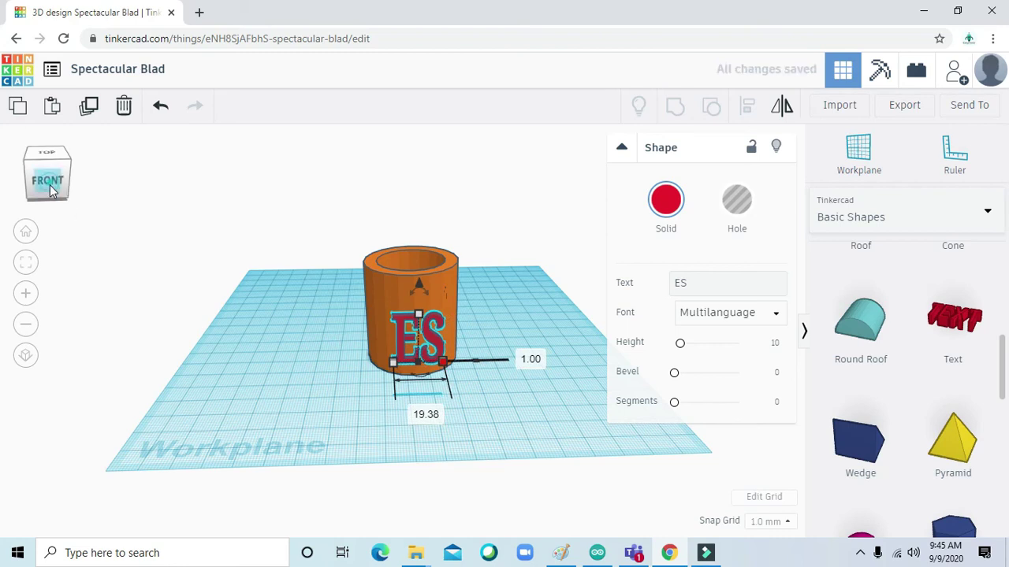
pyautogui.moveTo(45, 181); pyautogui.dragTo(51, 191)
pyautogui.click(40, 180)
pyautogui.click(486, 360)
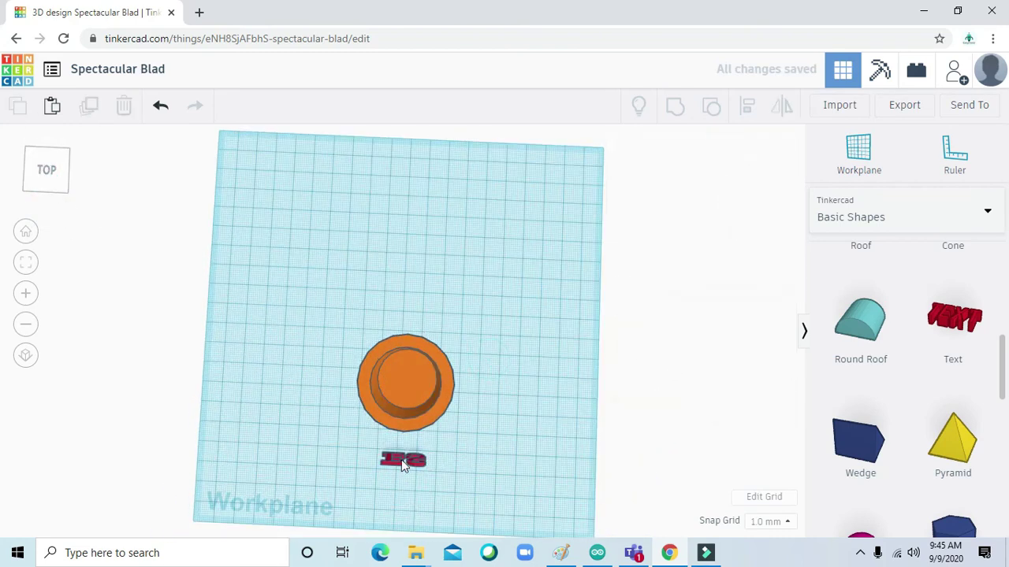
# Move the ES lettering back across the workplane until it meets the cup's front wall
pyautogui.click(45, 167)
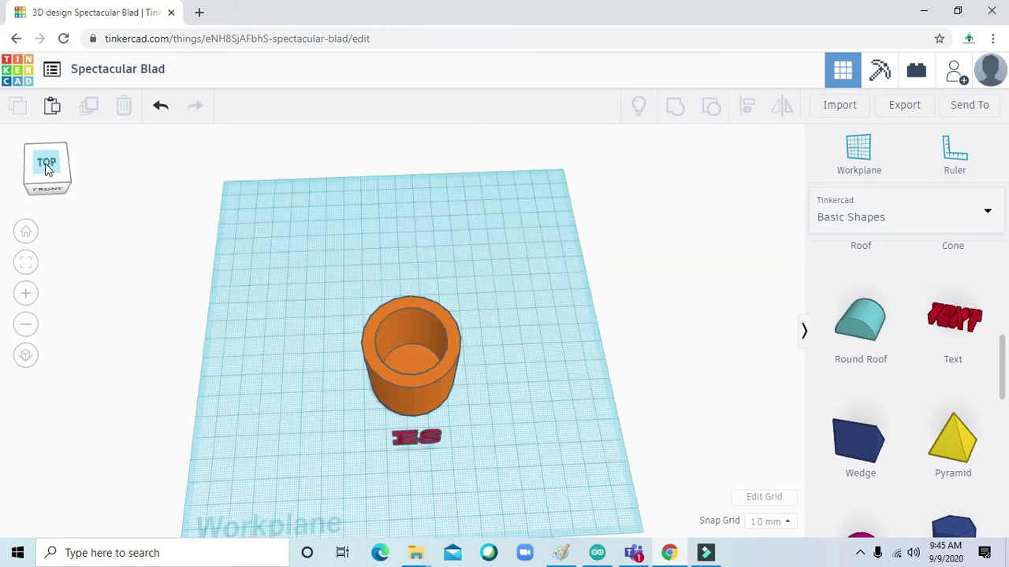
pyautogui.moveTo(415, 396); pyautogui.dragTo(410, 375)
pyautogui.moveTo(410, 367); pyautogui.dragTo(412, 370)
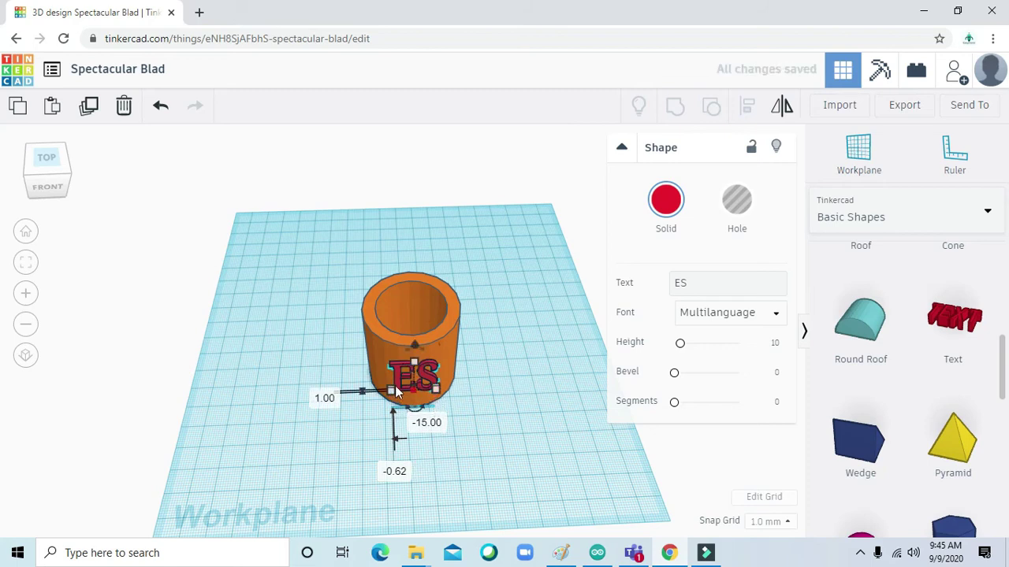
# Resize the ES lettering to 17 mm wide and 5 mm deep, and deselect it
pyautogui.click(43, 154)
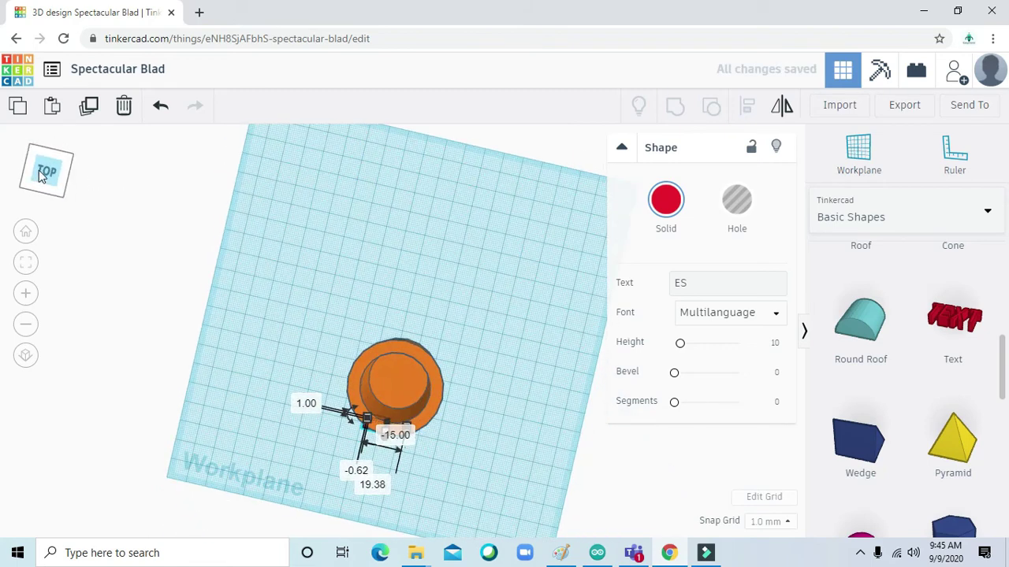
pyautogui.moveTo(430, 423); pyautogui.dragTo(419, 429)
pyautogui.click(54, 171)
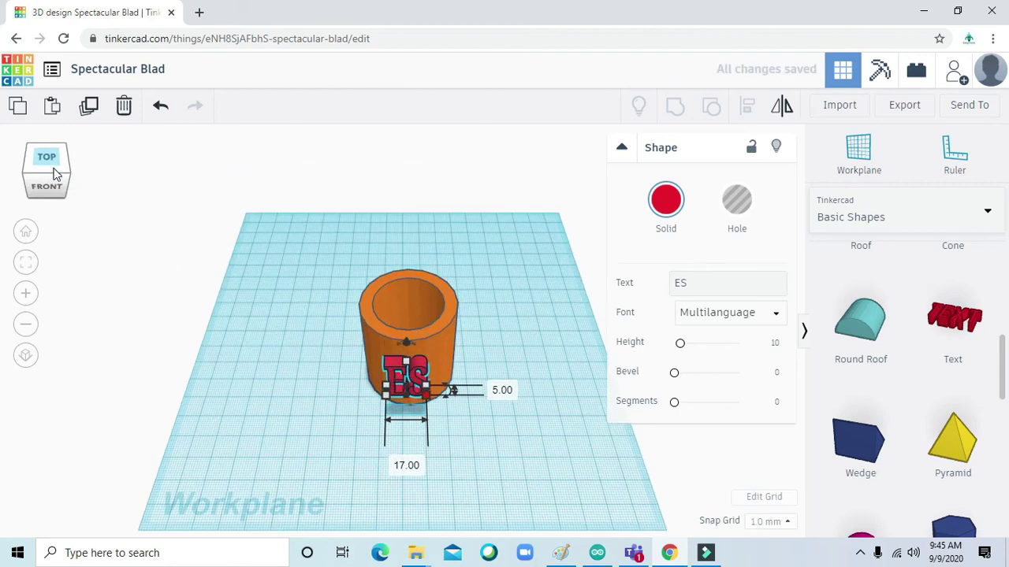
pyautogui.click(53, 175)
pyautogui.click(51, 170)
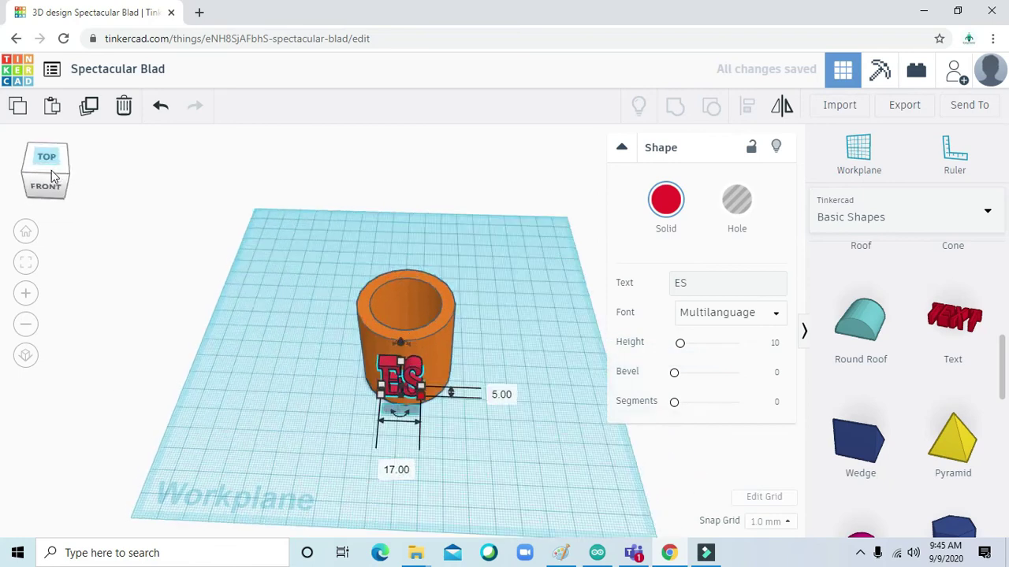
pyautogui.click(542, 371)
# Shift the ES lettering slightly into the cup's front wall and check its fit from above and from the front
pyautogui.moveTo(408, 382); pyautogui.dragTo(397, 374)
pyautogui.click(518, 399)
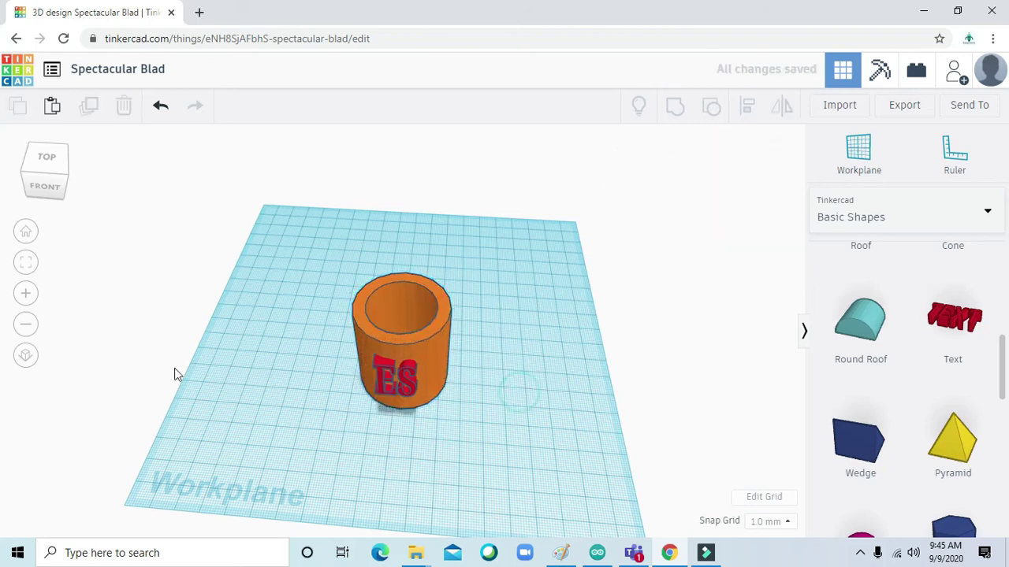
pyautogui.click(40, 193)
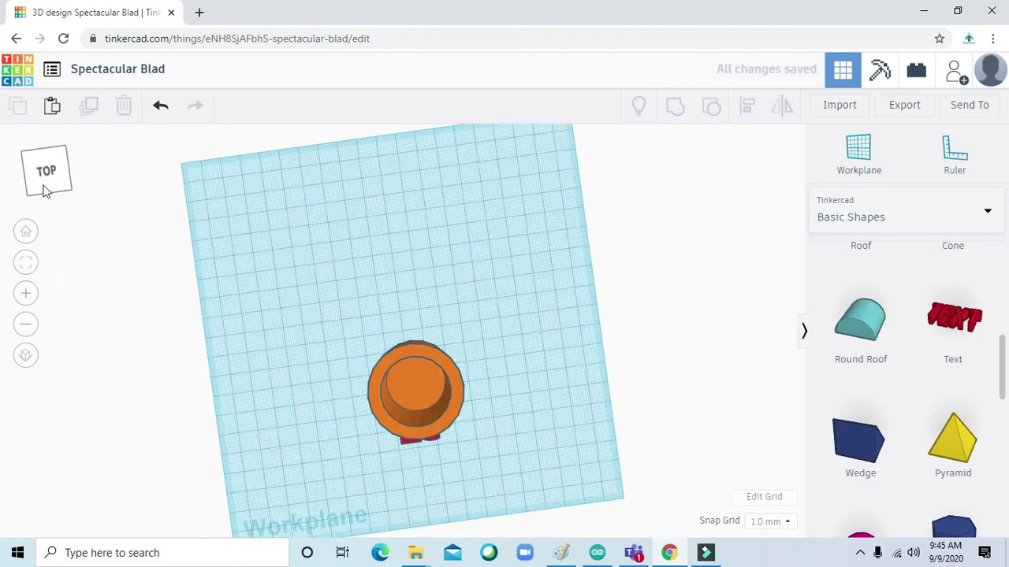
pyautogui.click(45, 192)
pyautogui.moveTo(43, 182)
pyautogui.mouseDown()
pyautogui.moveTo(67, 185)
pyautogui.moveTo(36, 197)
pyautogui.moveTo(22, 188)
pyautogui.moveTo(45, 186)
pyautogui.mouseUp()
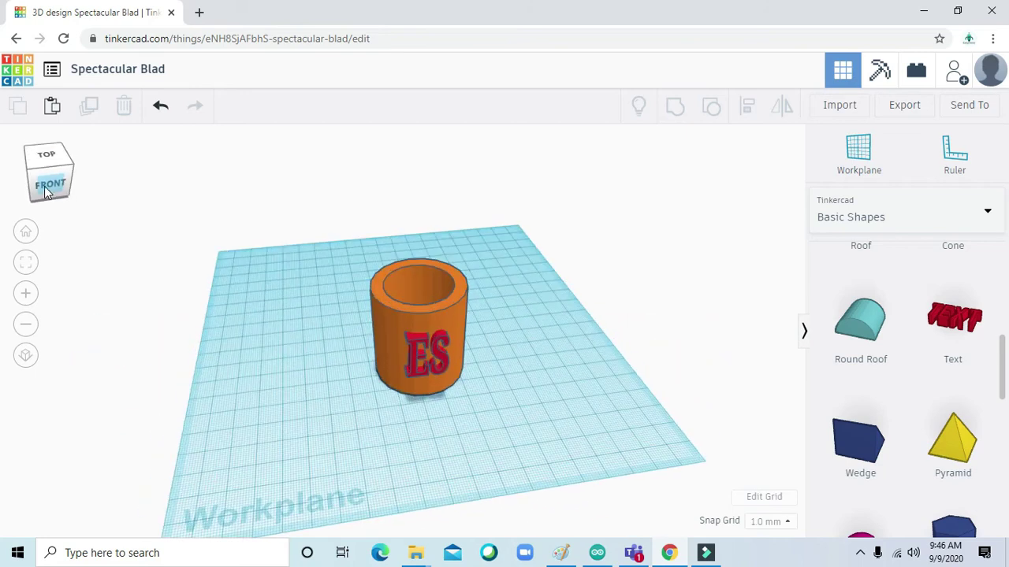
pyautogui.click(45, 186)
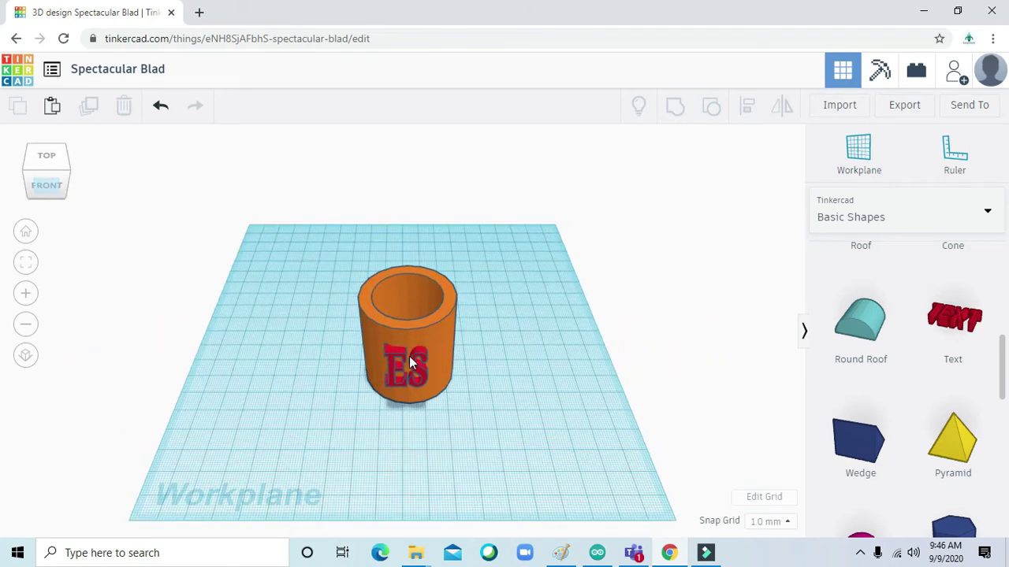
# Group the cup and the ES lettering into a single shape, and deselect it
pyautogui.click(443, 345)
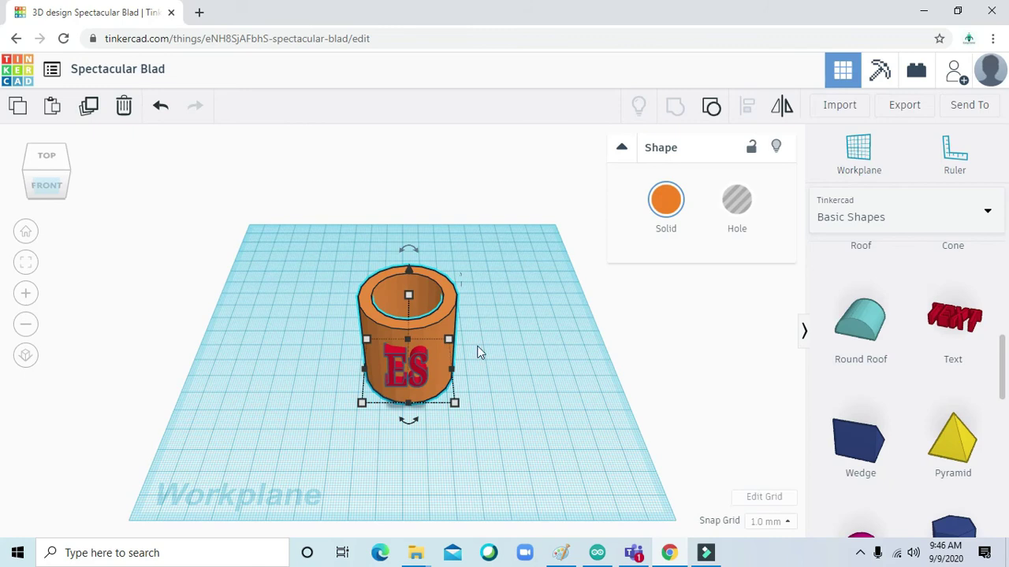
pyautogui.click(539, 466)
pyautogui.moveTo(515, 446); pyautogui.dragTo(320, 247)
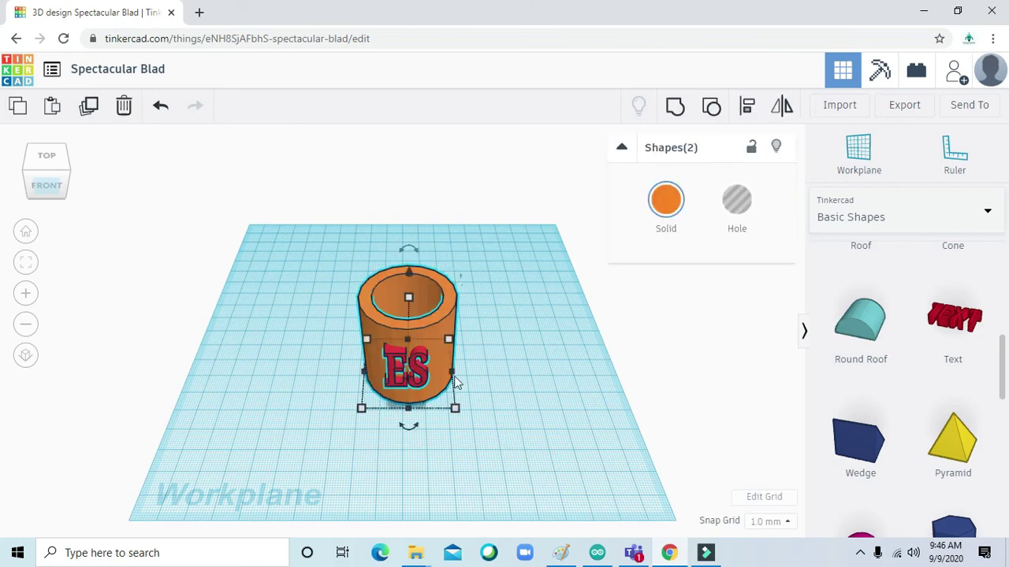
pyautogui.click(675, 108)
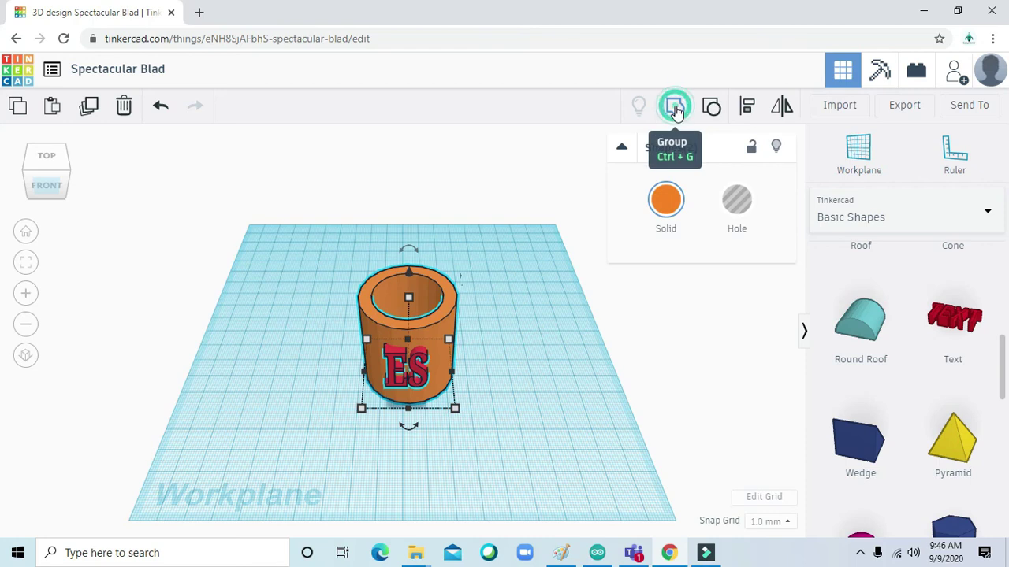
pyautogui.click(505, 432)
pyautogui.click(55, 187)
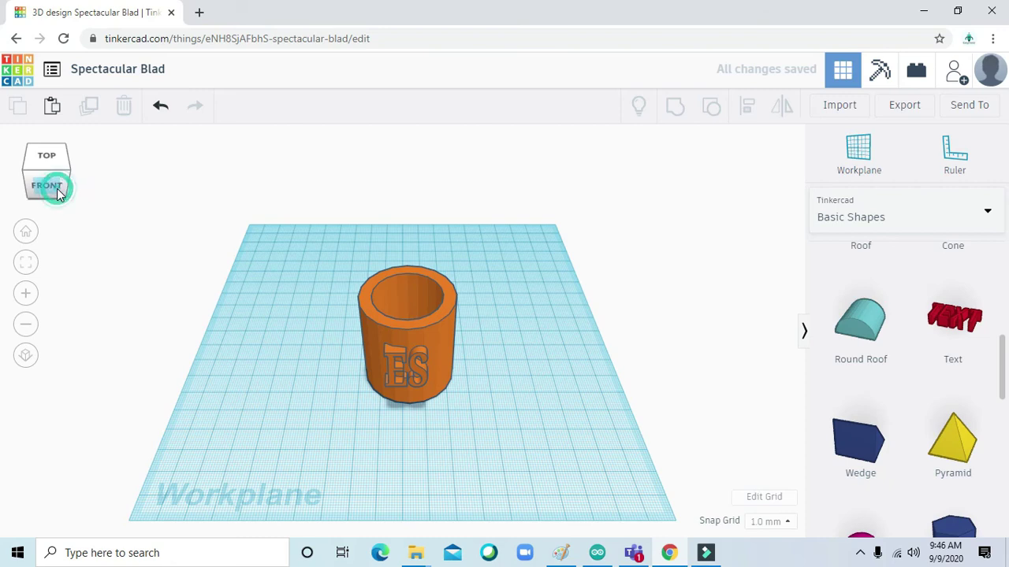
# Change the solid colour of the grouped cup to the bright yellow preset
pyautogui.click(429, 353)
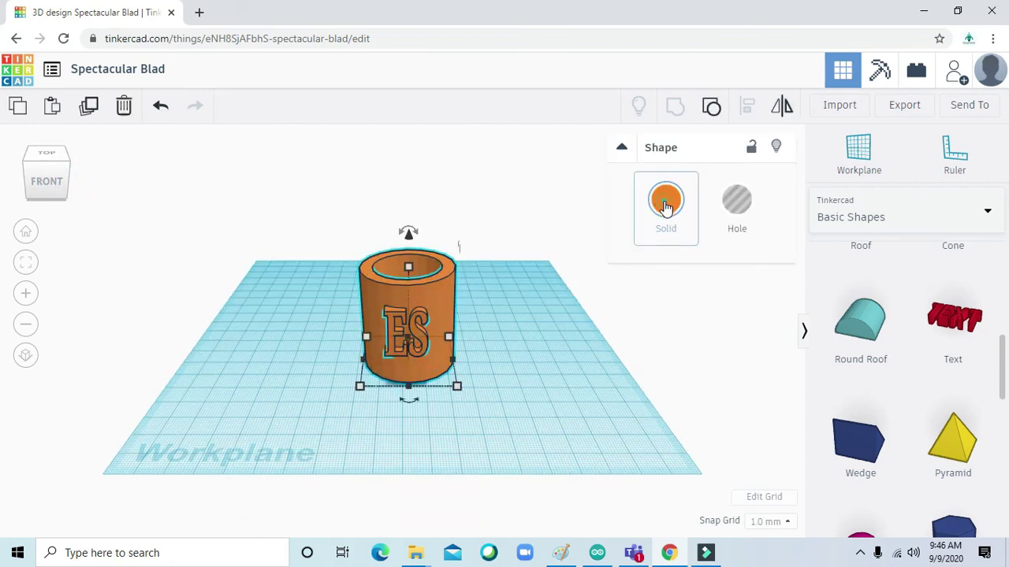
pyautogui.click(665, 203)
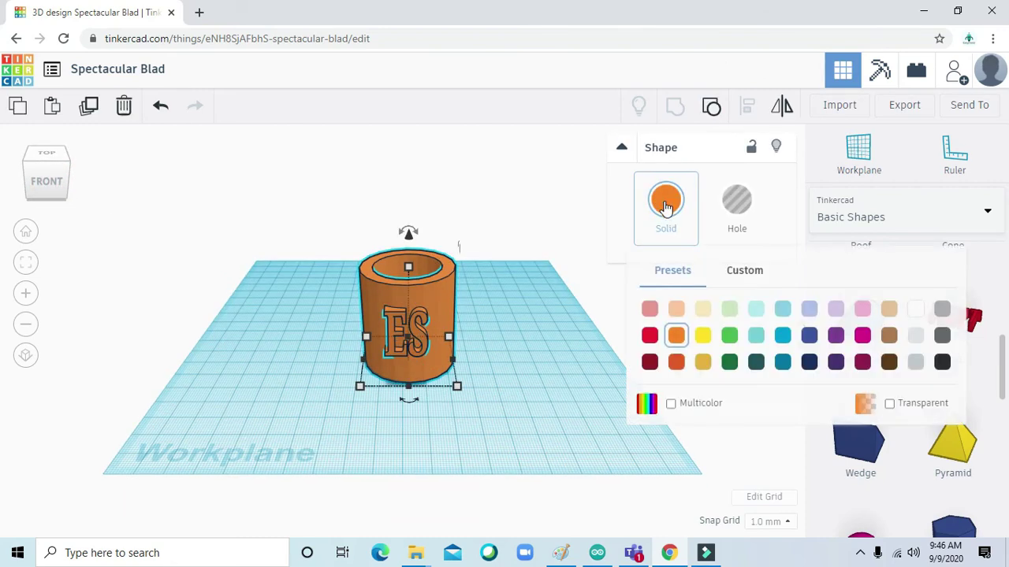
pyautogui.click(702, 338)
pyautogui.click(537, 391)
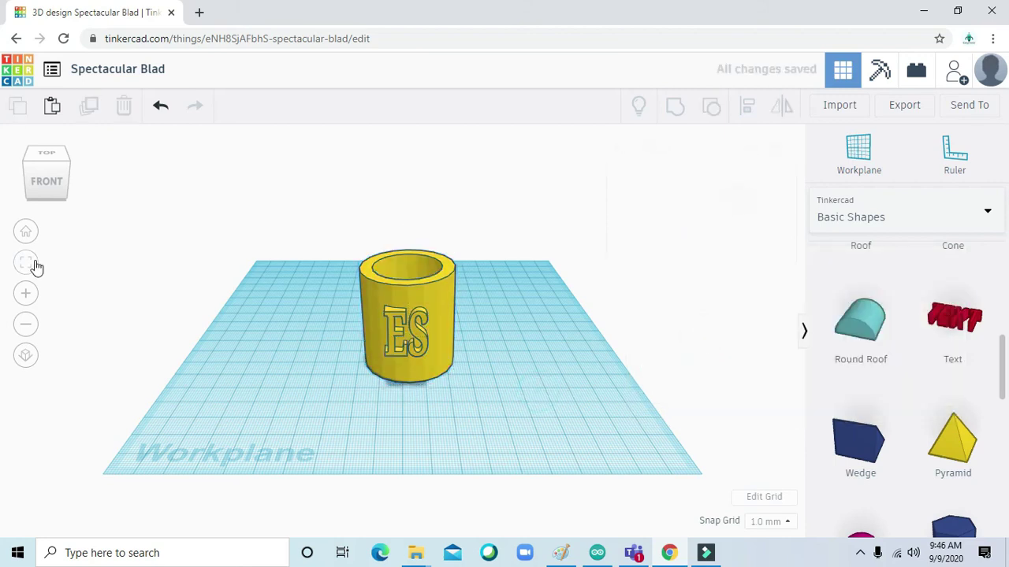
# Examine the finished cup up close from a raised front view, and look at the export options without downloading anything
pyautogui.click(27, 293)
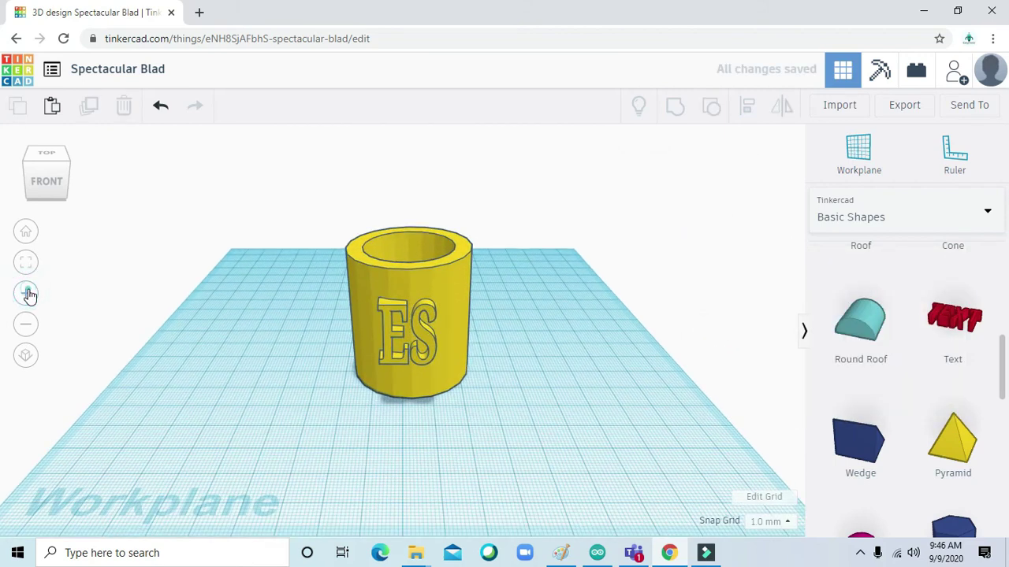
pyautogui.click(28, 295)
pyautogui.click(48, 177)
pyautogui.moveTo(48, 177); pyautogui.dragTo(54, 231)
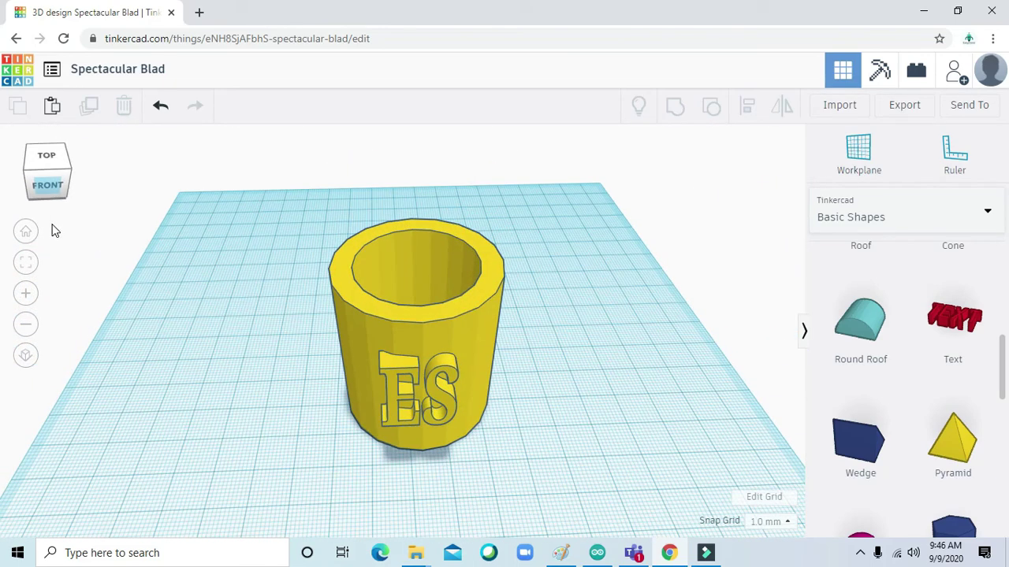
pyautogui.click(917, 106)
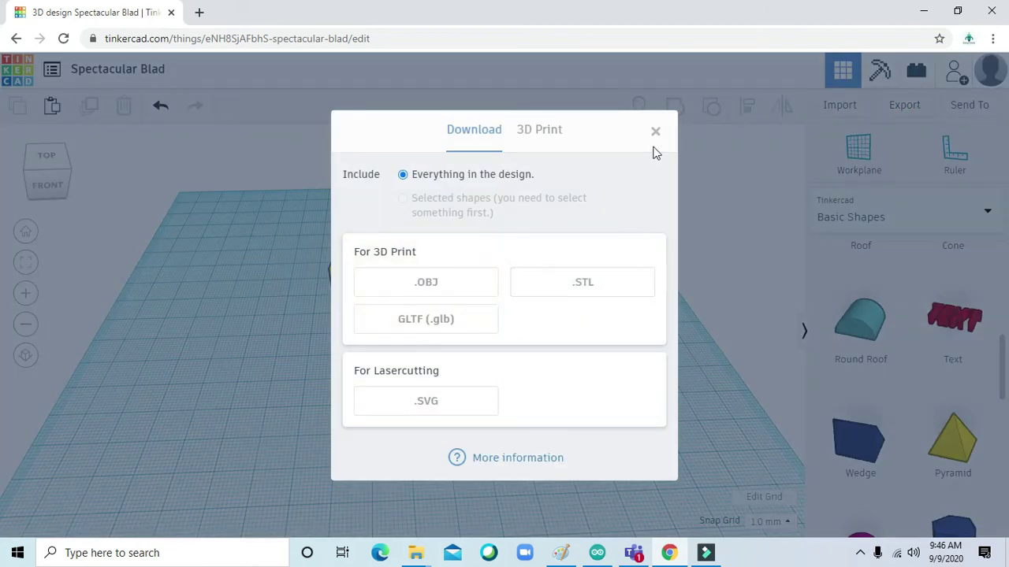
pyautogui.click(655, 134)
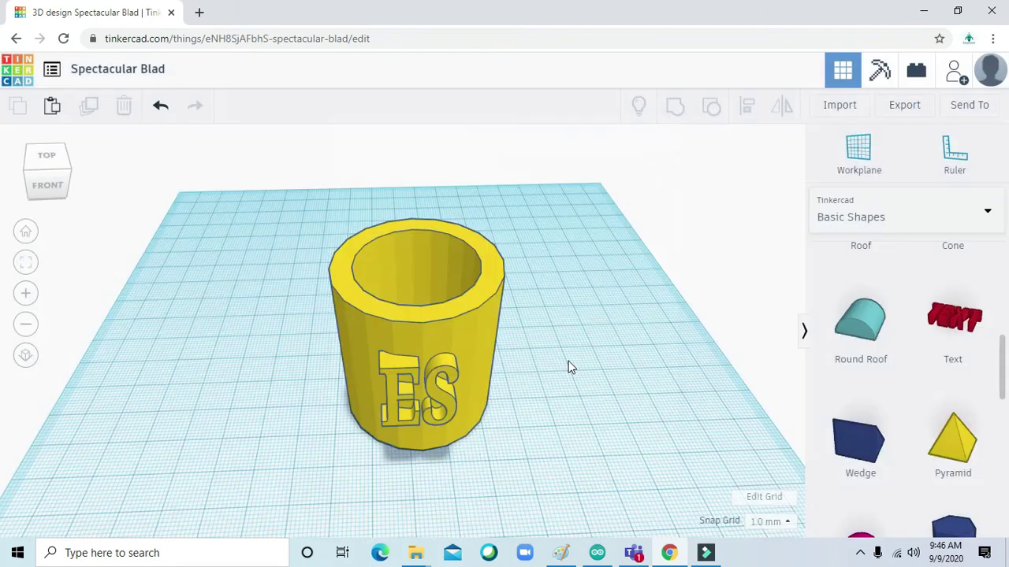